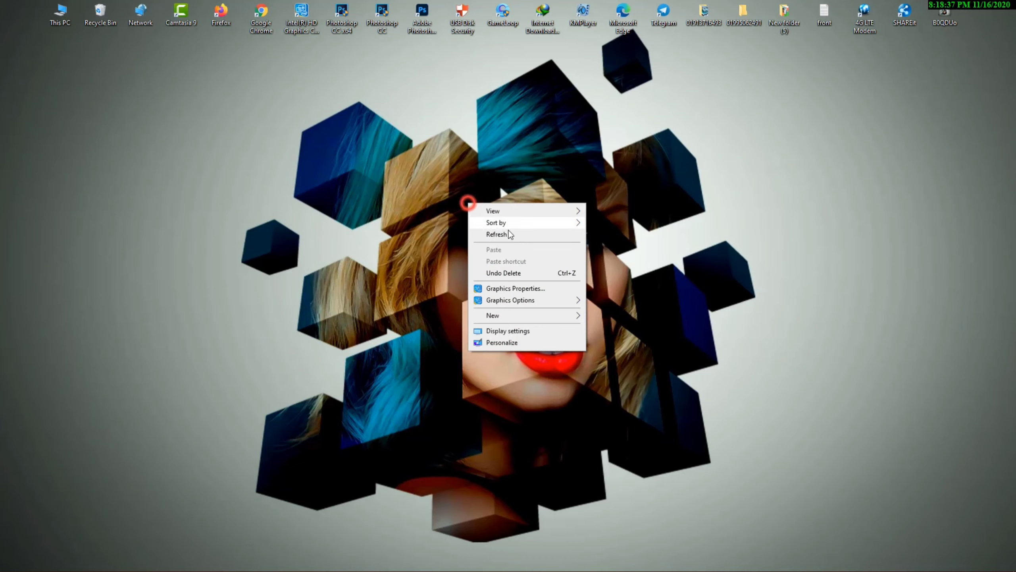
pyautogui.click(504, 231)
pyautogui.rightClick(423, 185)
pyautogui.click(468, 219)
pyautogui.rightClick(408, 180)
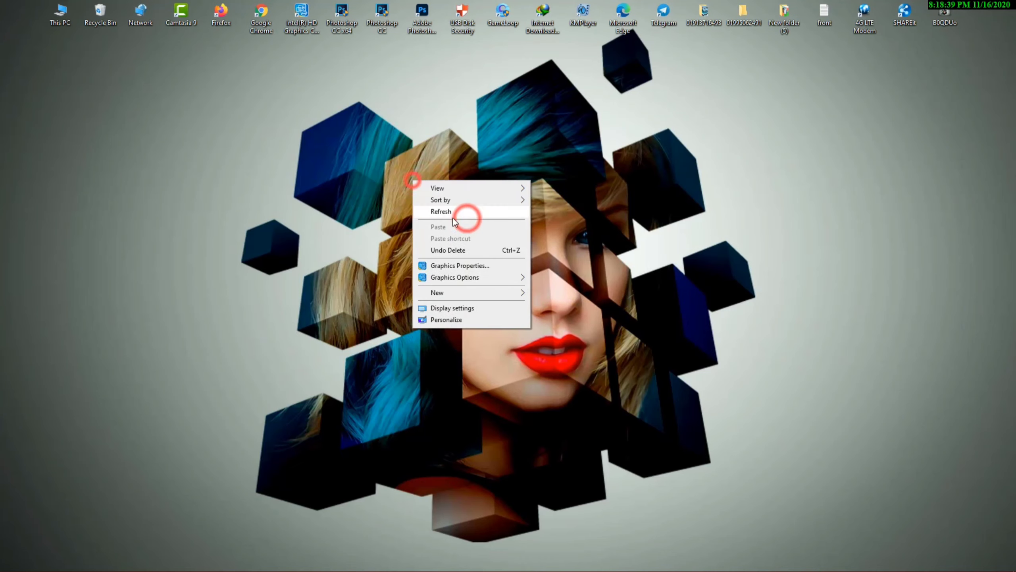
pyautogui.click(465, 210)
pyautogui.rightClick(372, 177)
pyautogui.click(421, 217)
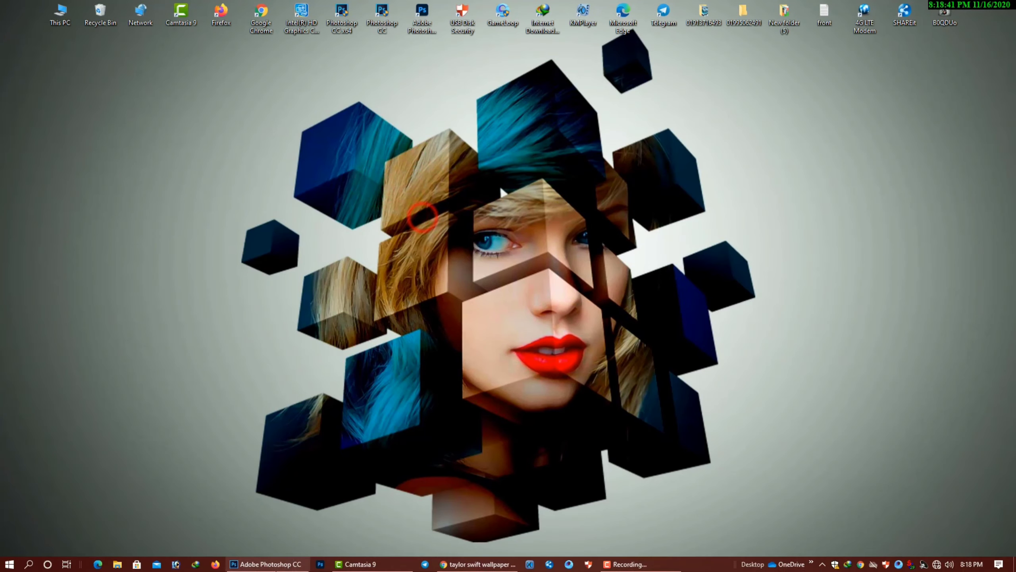
# Step: Switch to Adobe Photoshop CC and open the 356246 portrait and the pnghut 3D cube PNG together from the Downloads folder
pyautogui.click(279, 563)
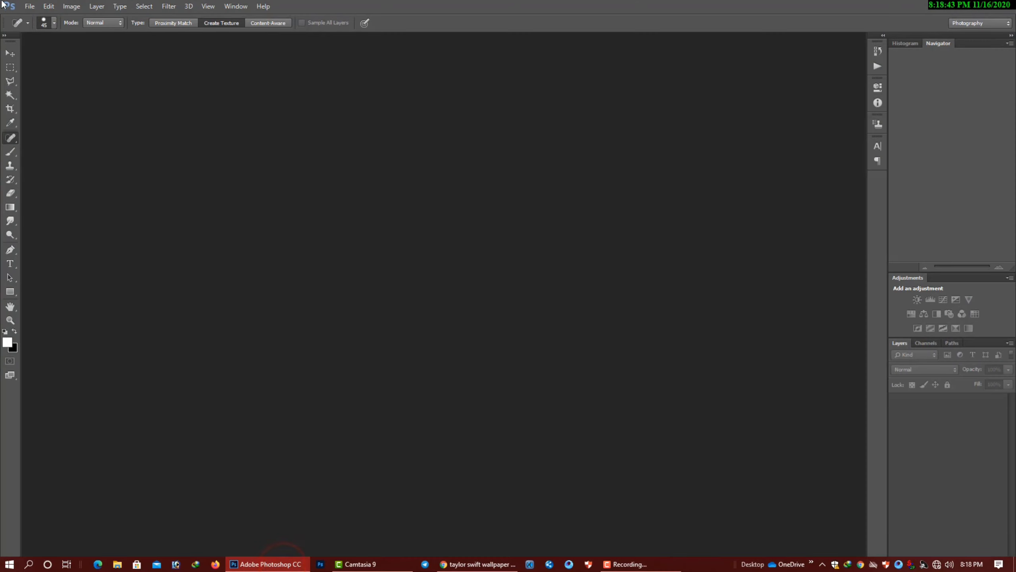
pyautogui.click(30, 6)
pyautogui.click(41, 28)
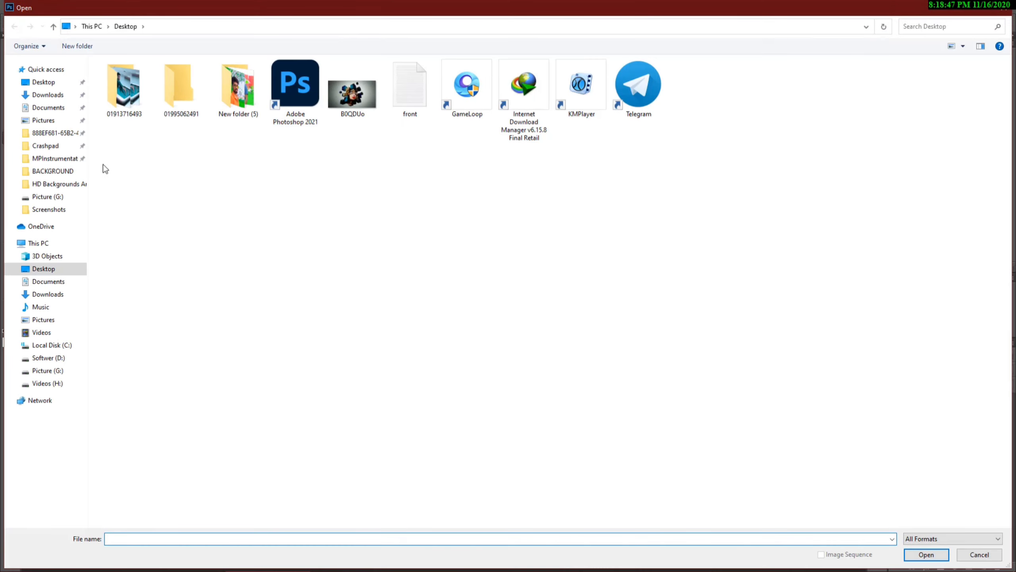
pyautogui.click(32, 95)
pyautogui.click(123, 108)
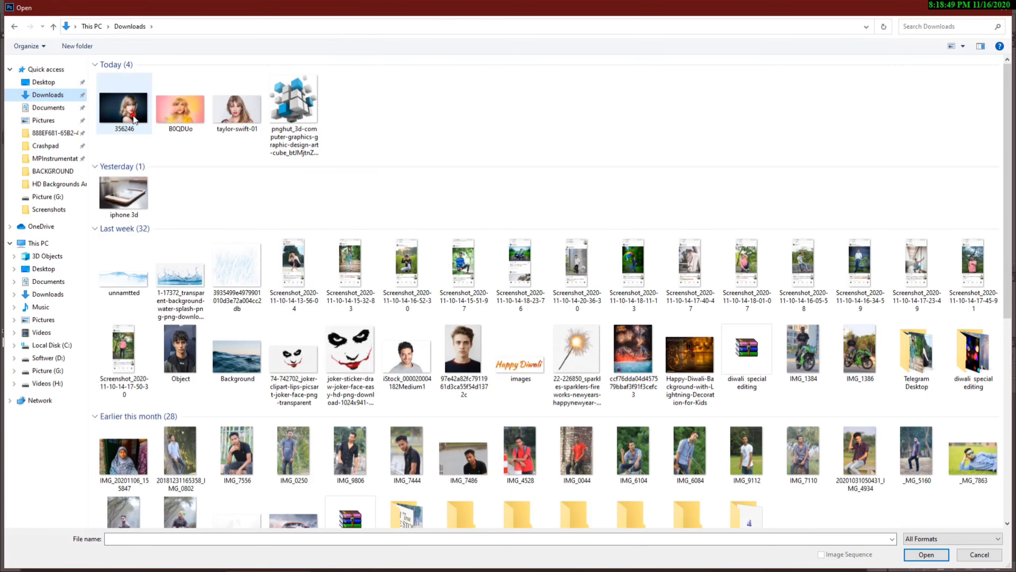
pyautogui.keyDown('ctrl'); pyautogui.click(295, 122); pyautogui.keyUp('ctrl')
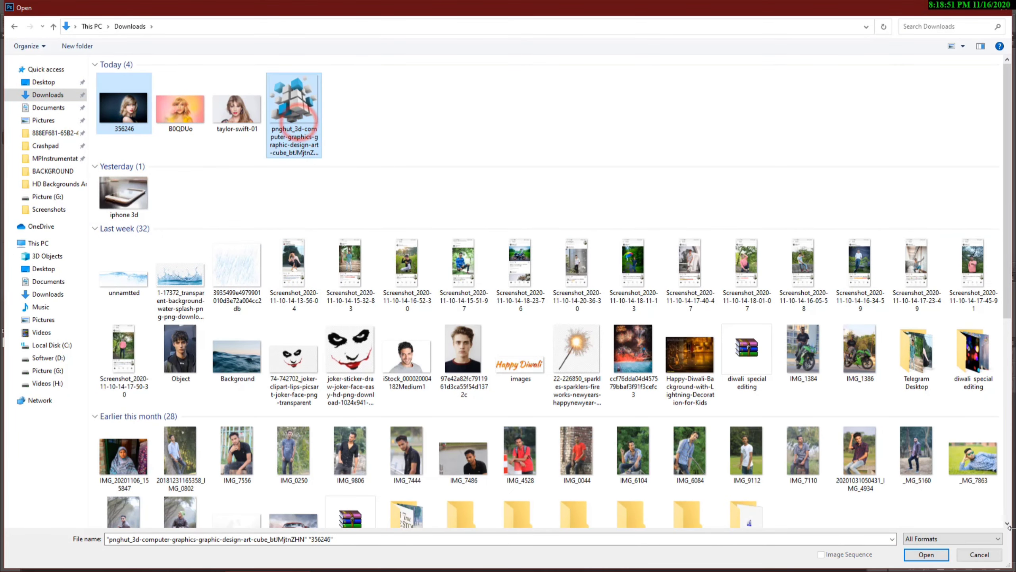
pyautogui.click(927, 554)
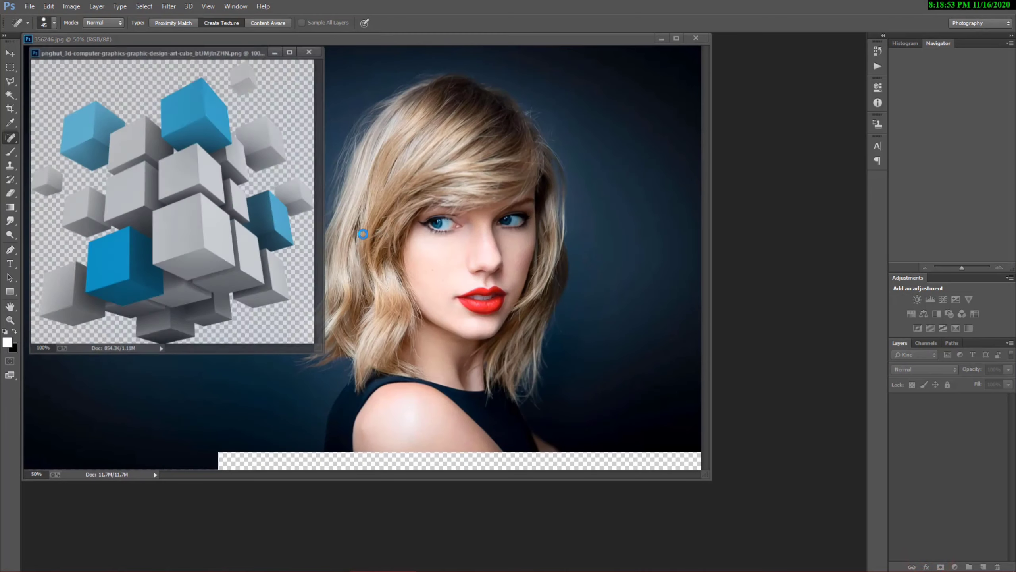
# Step: Dock the portrait document as a tab and place the floating cube document over it
pyautogui.moveTo(183, 51); pyautogui.dragTo(725, 255)
pyautogui.click(347, 41)
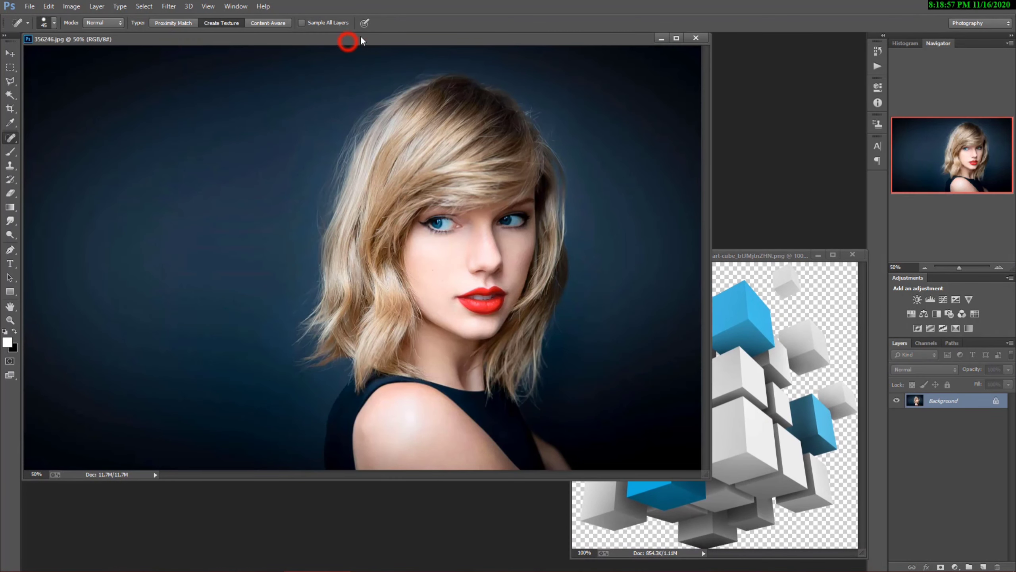
pyautogui.moveTo(347, 42); pyautogui.dragTo(383, 35)
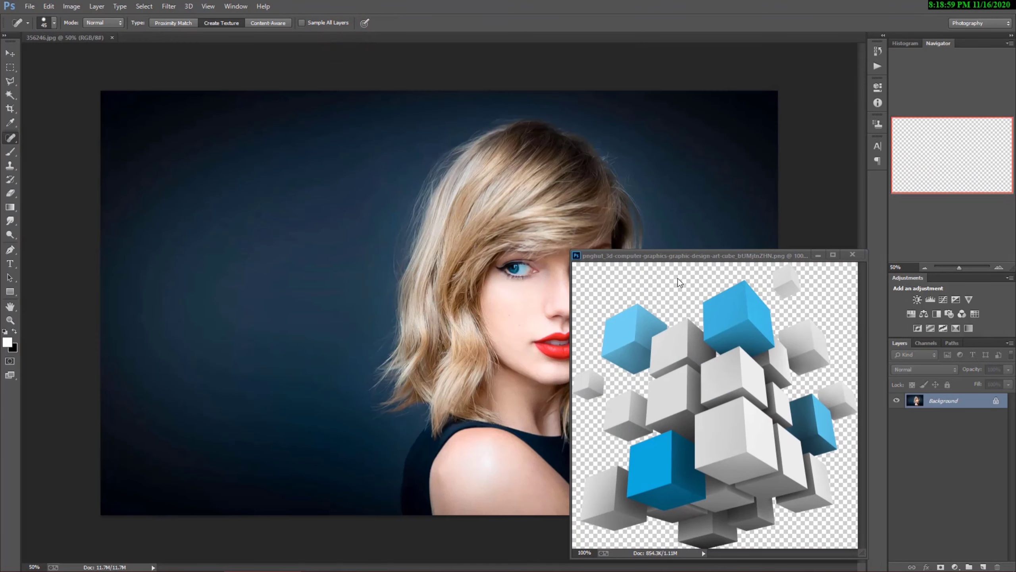
pyautogui.moveTo(683, 257); pyautogui.dragTo(483, 223)
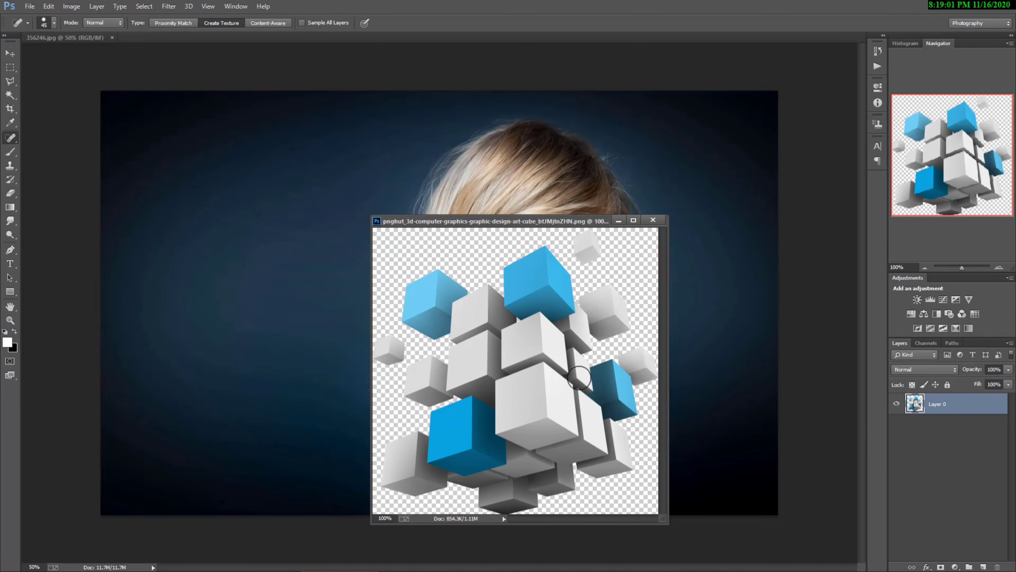
# Step: Copy the cube artwork into the portrait document with the Move tool and minimise the cube document
pyautogui.click(10, 53)
pyautogui.moveTo(509, 403)
pyautogui.mouseDown()
pyautogui.moveTo(578, 182)
pyautogui.moveTo(583, 222)
pyautogui.moveTo(521, 258)
pyautogui.mouseUp()
pyautogui.click(621, 223)
# Step: Scale the cube layer proportionally to about 258%, position it over the woman's head and apply the transform
pyautogui.moveTo(571, 309); pyautogui.dragTo(762, 483)
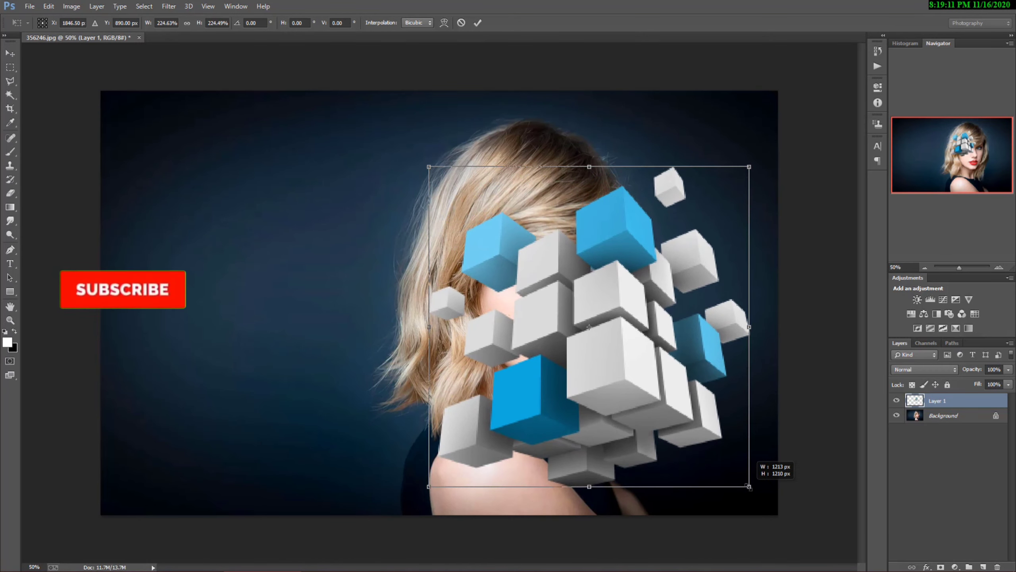
pyautogui.moveTo(647, 372); pyautogui.dragTo(569, 319)
pyautogui.moveTo(671, 432); pyautogui.dragTo(719, 479)
pyautogui.moveTo(632, 383); pyautogui.dragTo(624, 373)
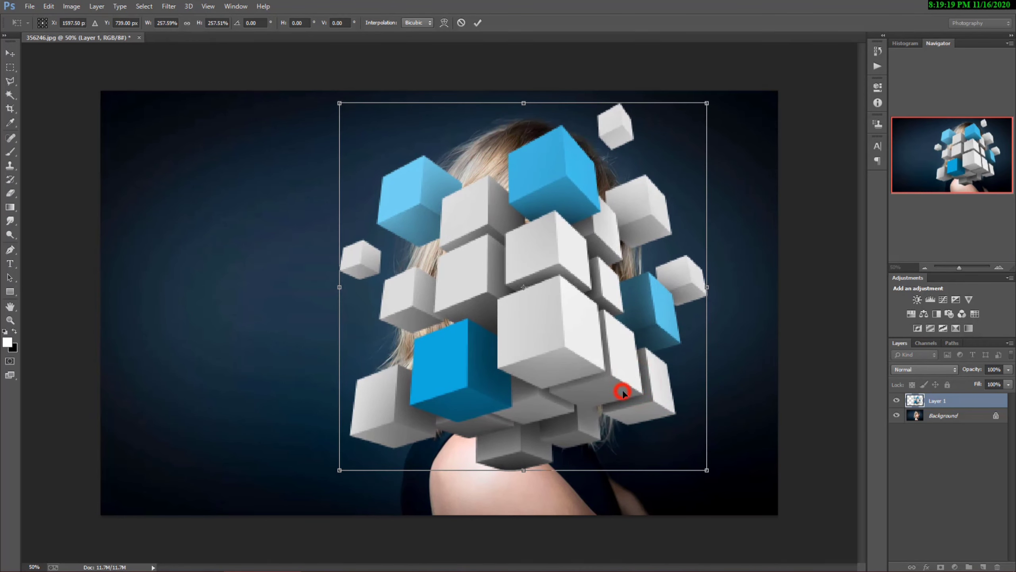
pyautogui.click(477, 22)
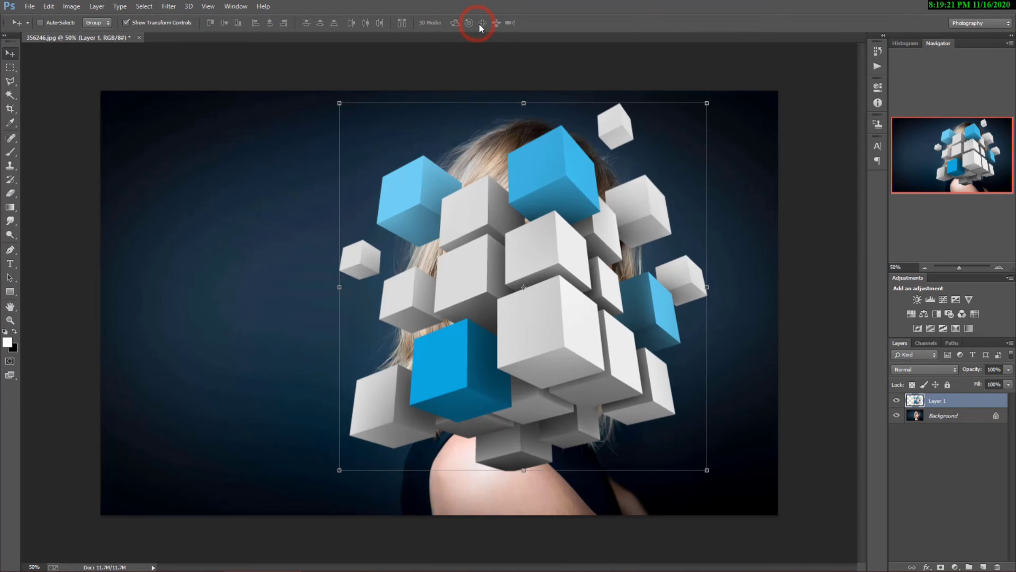
# Step: Unlock the portrait background layer and place it above the cube layer as a clipping mask
pyautogui.click(996, 416)
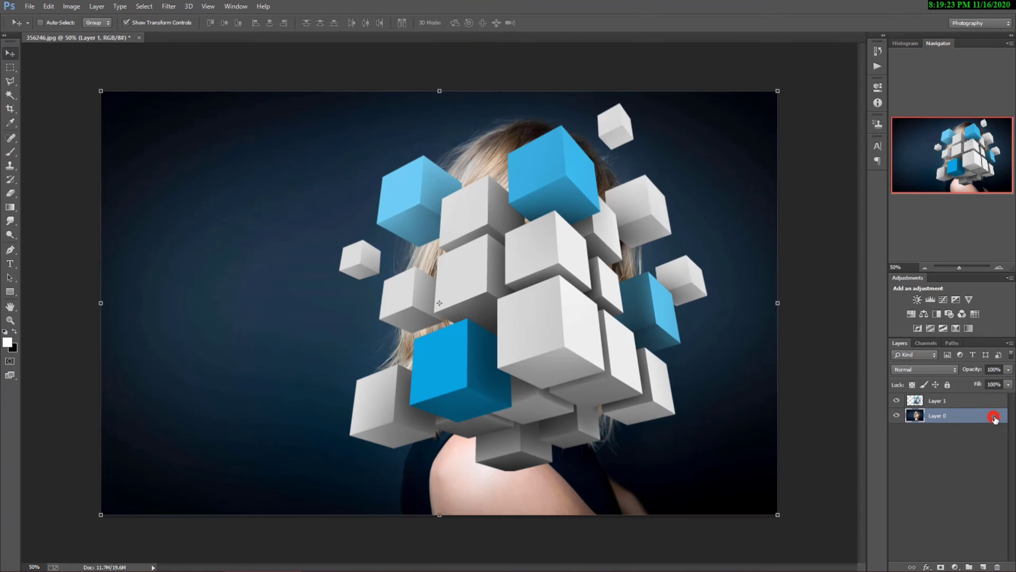
pyautogui.moveTo(940, 415); pyautogui.dragTo(959, 406)
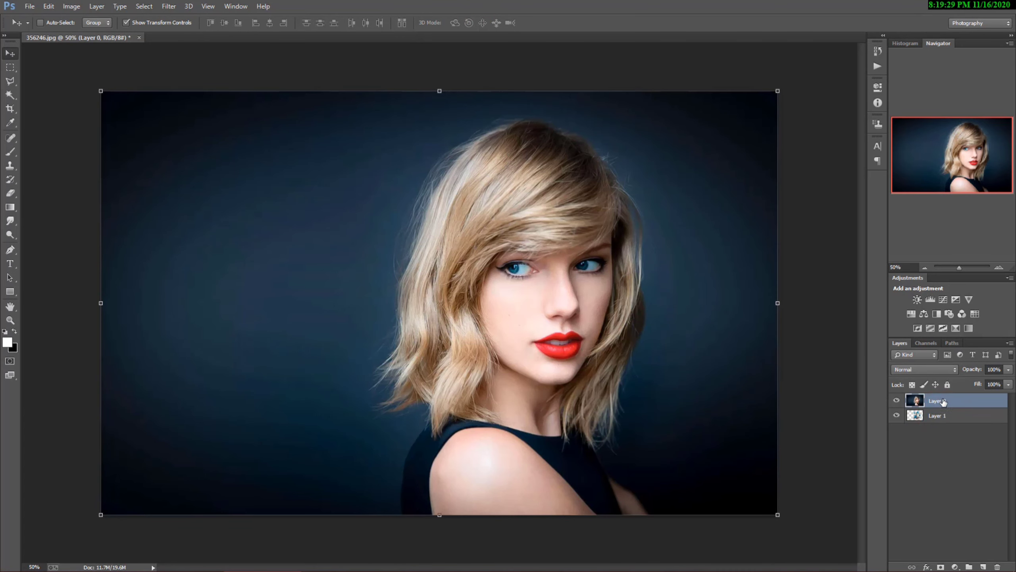
pyautogui.rightClick(998, 399)
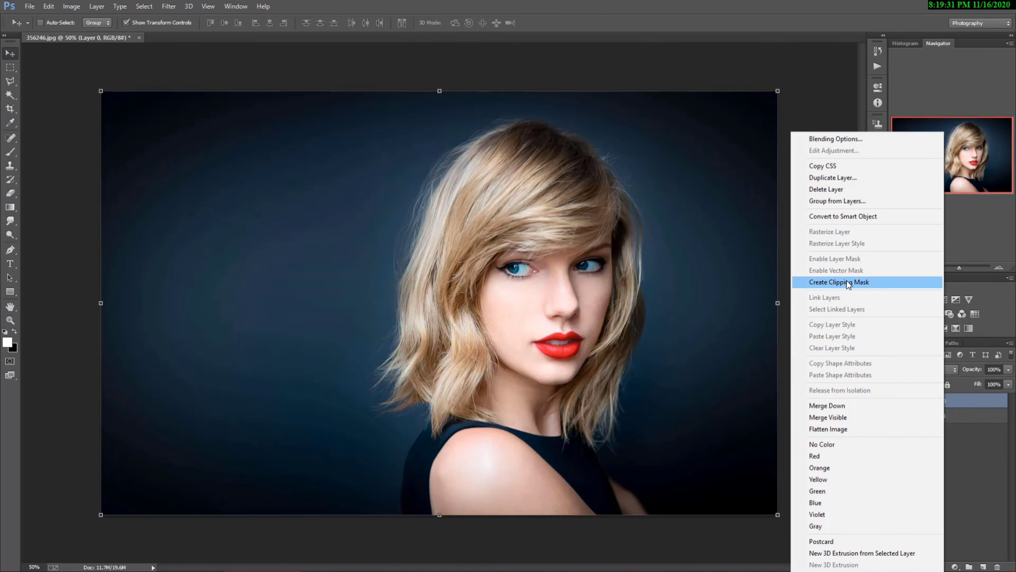
pyautogui.click(846, 281)
# Step: Set the clipped portrait layer's blend mode to Linear Burn
pyautogui.click(945, 401)
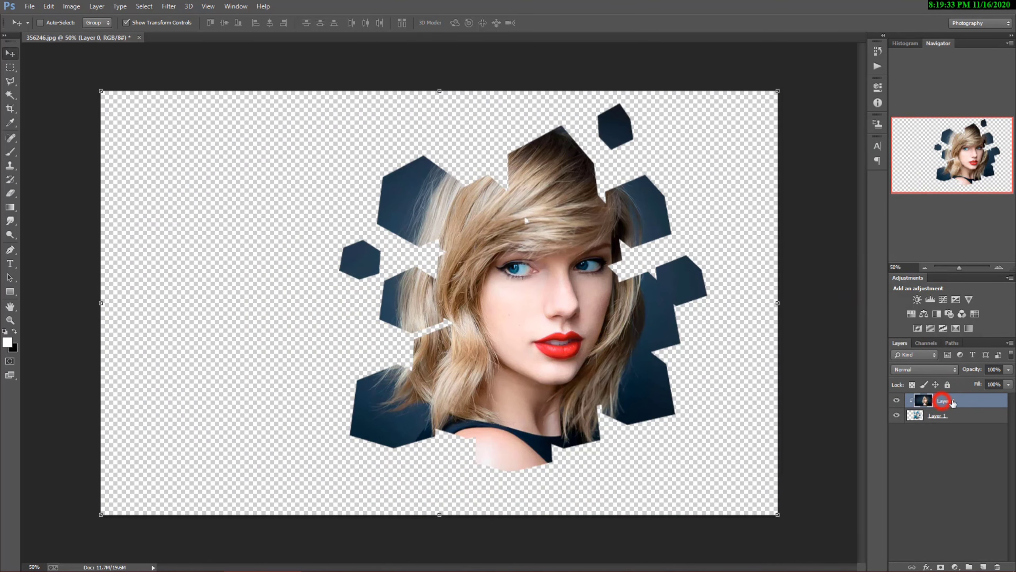
pyautogui.click(917, 370)
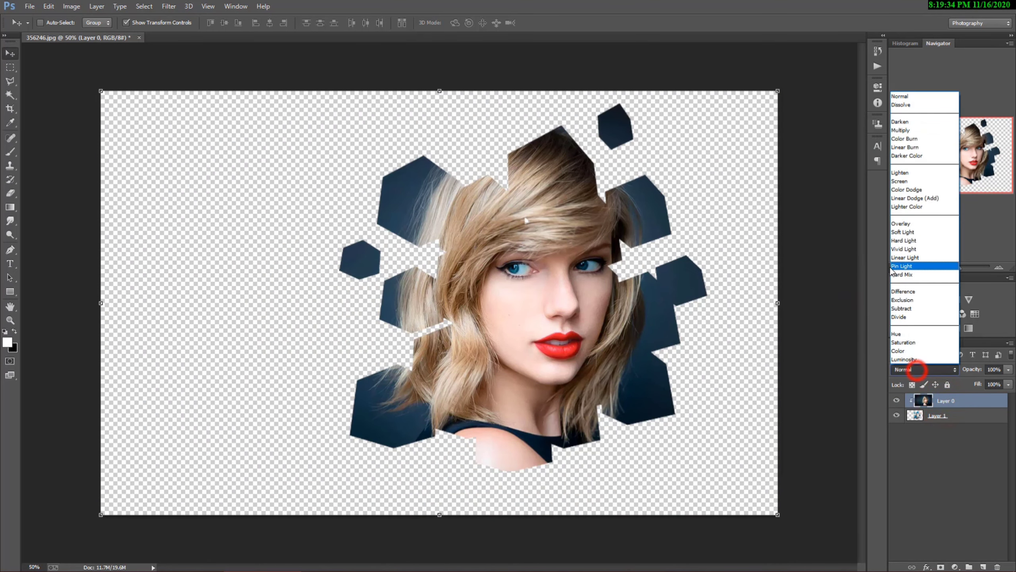
pyautogui.click(913, 148)
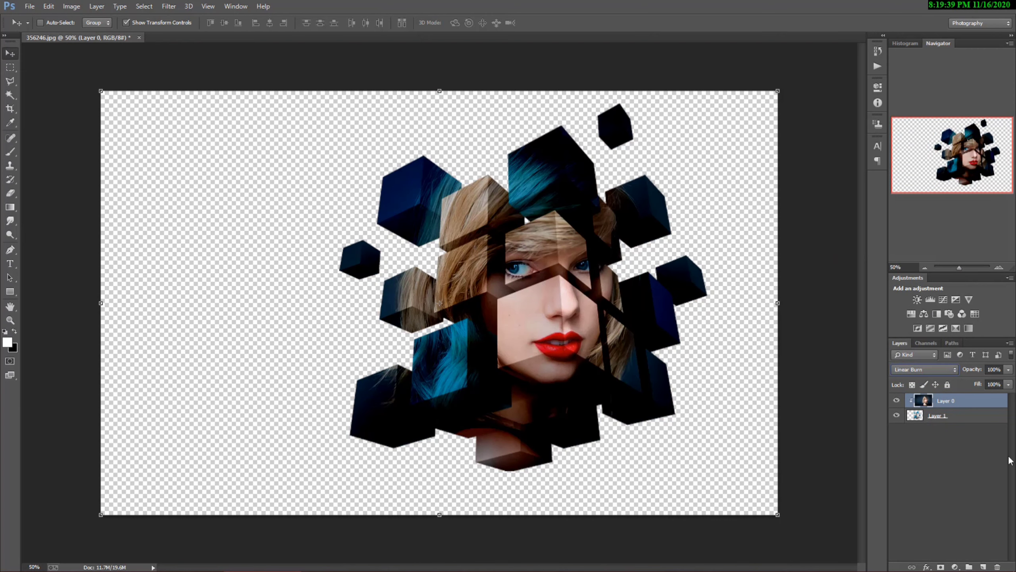
# Step: Crop the canvas around the cube portrait, extending its right edge and trimming the empty area on its left side
pyautogui.click(10, 108)
pyautogui.moveTo(777, 304); pyautogui.dragTo(806, 303)
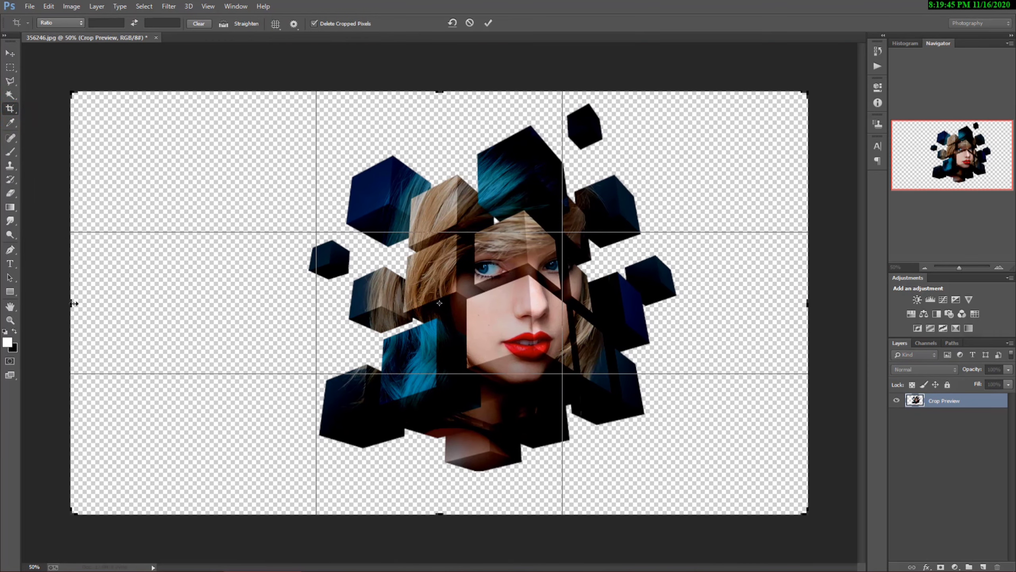
pyautogui.moveTo(71, 303); pyautogui.dragTo(120, 297)
pyautogui.moveTo(750, 306); pyautogui.dragTo(751, 301)
pyautogui.click(489, 23)
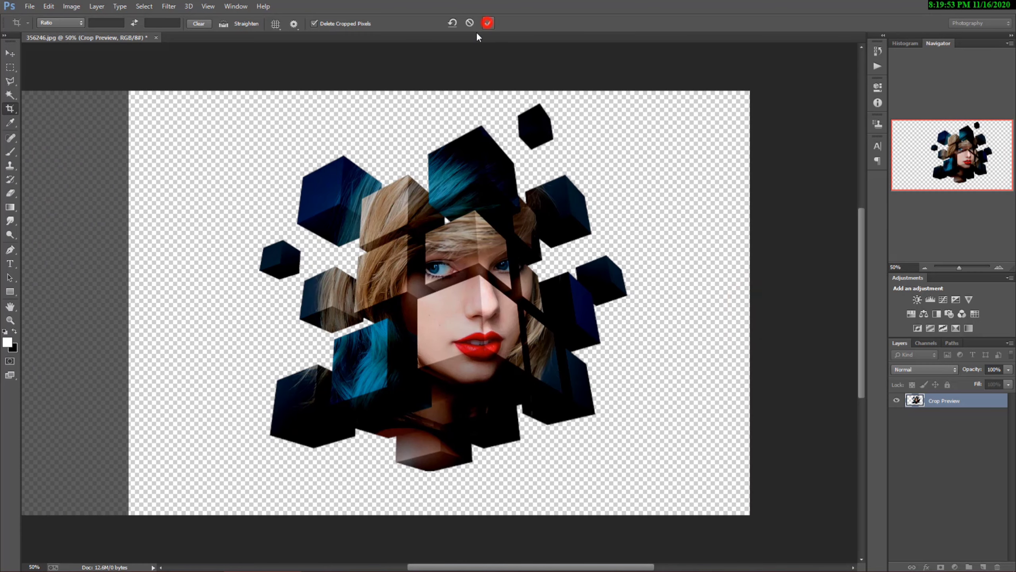
pyautogui.hotkey('ctrl', '0')
pyautogui.hotkey('ctrl', '+')
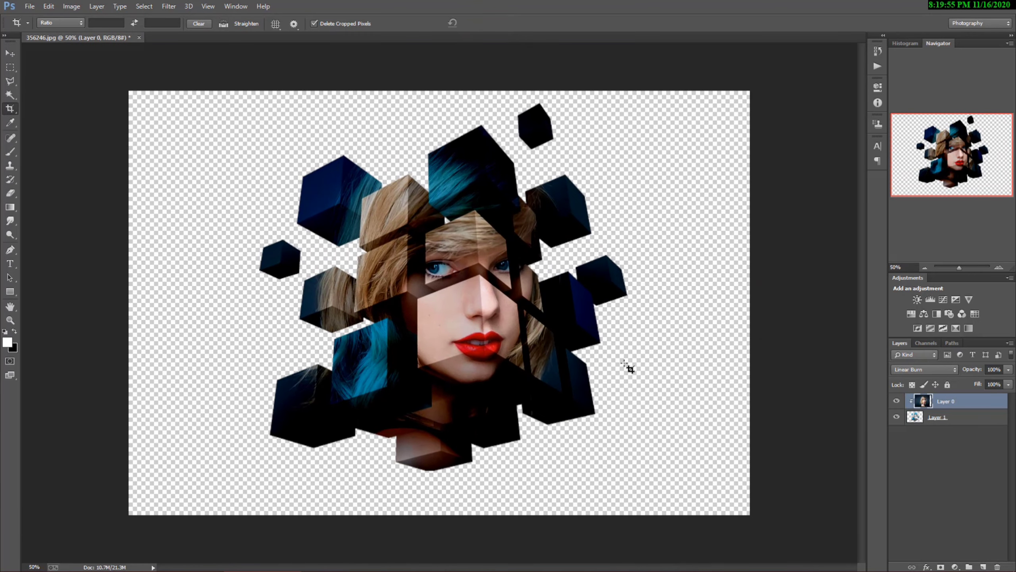
# Step: Add a new empty layer and move it below the cube layer at the bottom of the stack
pyautogui.click(953, 401)
pyautogui.click(985, 565)
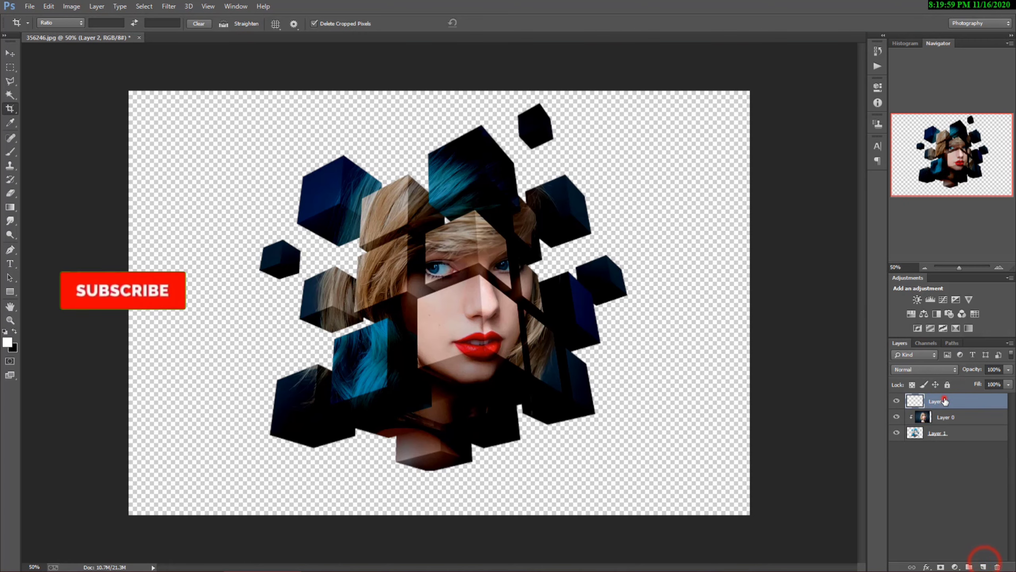
pyautogui.moveTo(942, 431); pyautogui.dragTo(943, 428)
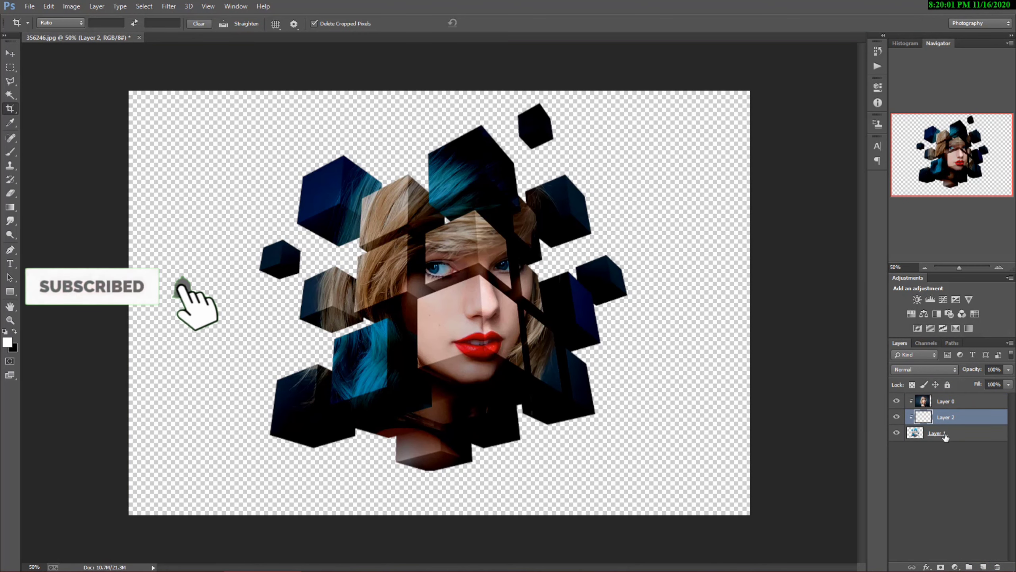
pyautogui.click(946, 417)
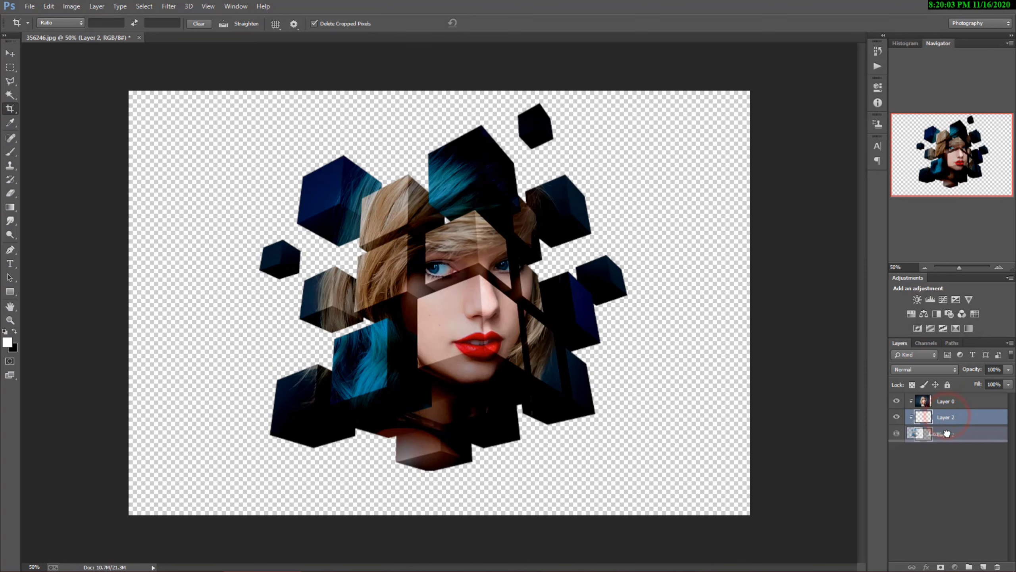
pyautogui.moveTo(947, 417); pyautogui.dragTo(947, 433)
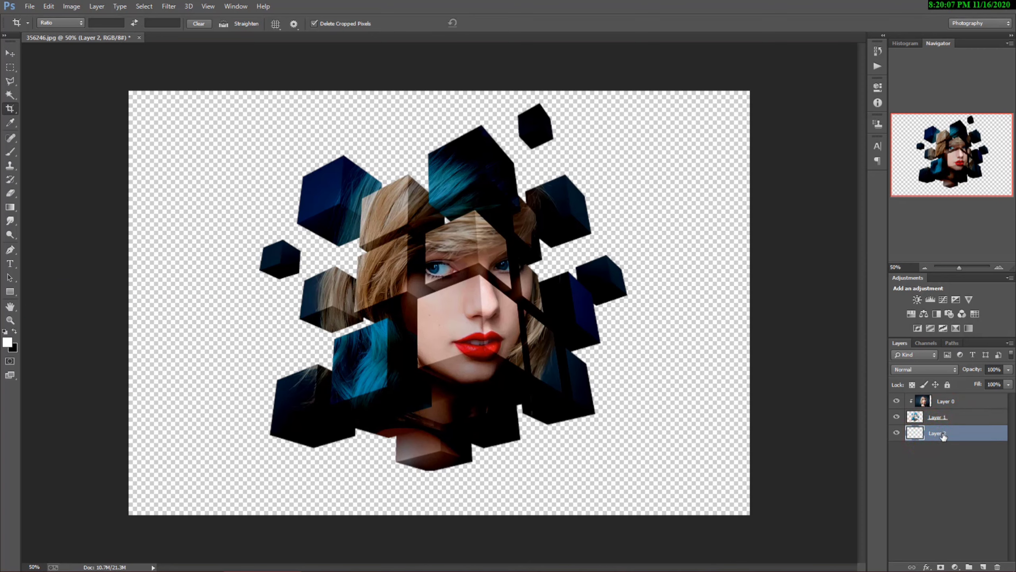
# Step: Fill the bottom layer with a radial Foreground to Background gradient, white to black, drawn from the face out past the canvas's lower-left corner
pyautogui.click(10, 207)
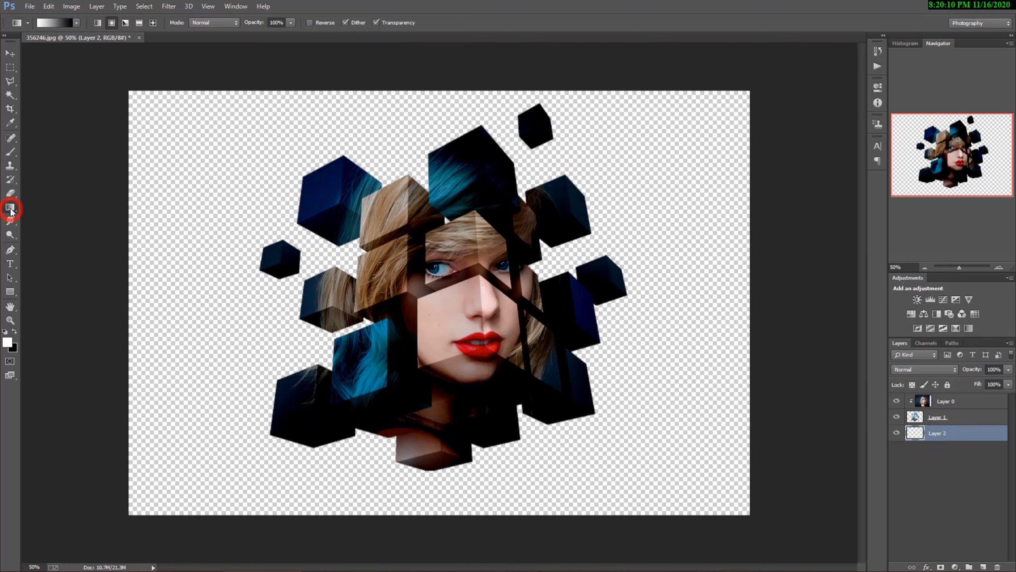
pyautogui.click(82, 23)
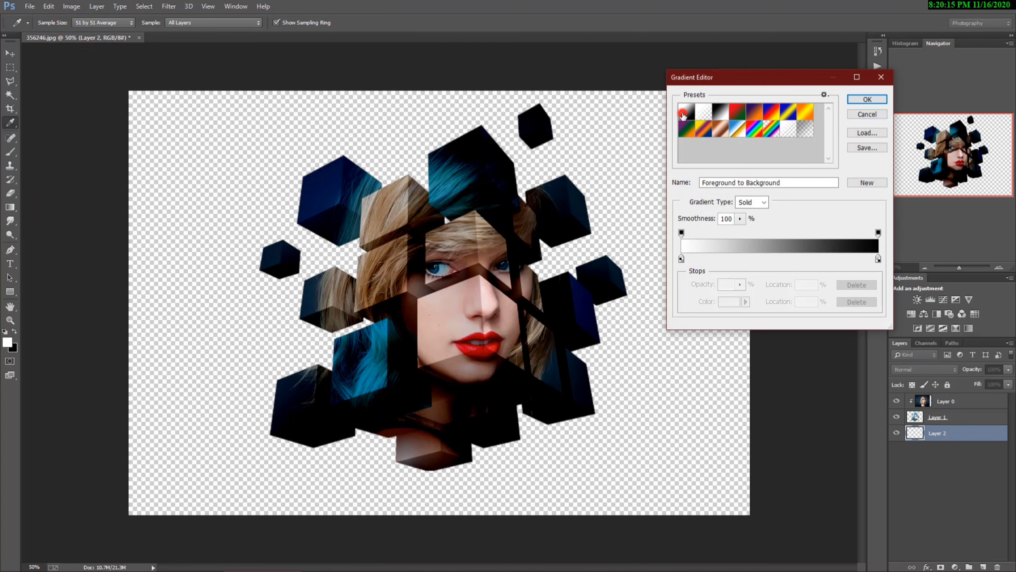
pyautogui.click(867, 99)
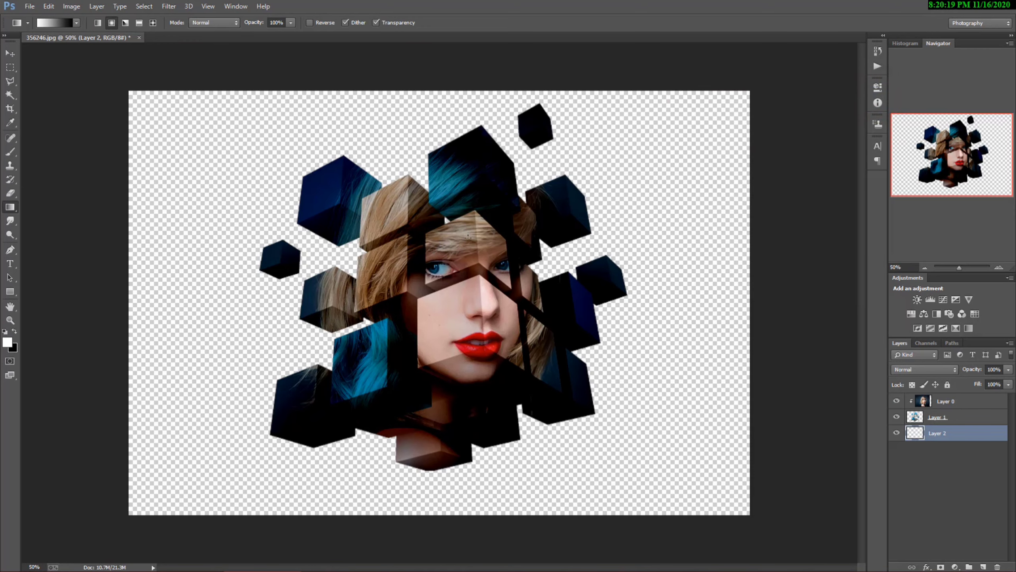
pyautogui.moveTo(462, 257); pyautogui.dragTo(105, 522)
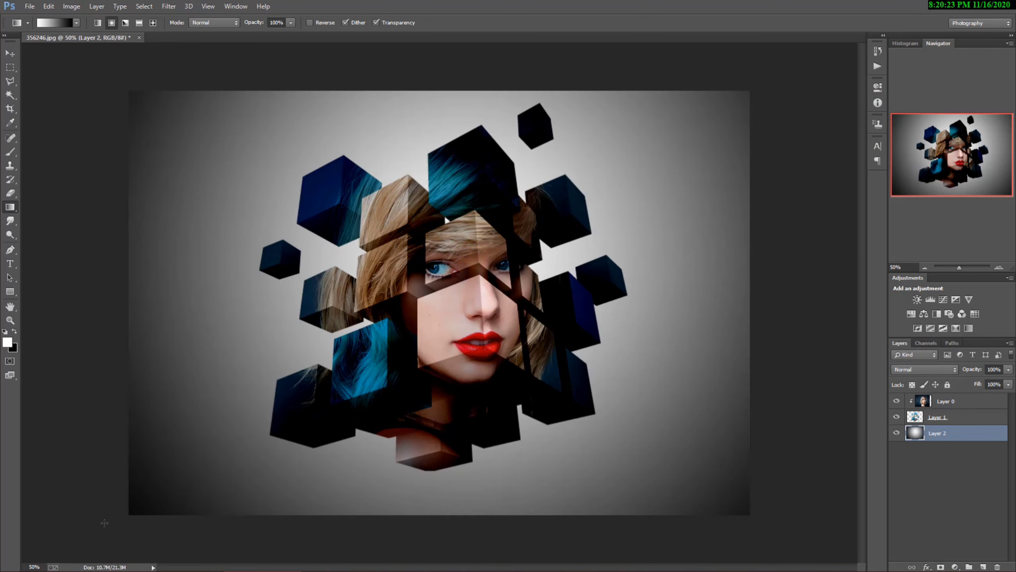
pyautogui.scroll(-1, 536, 295)
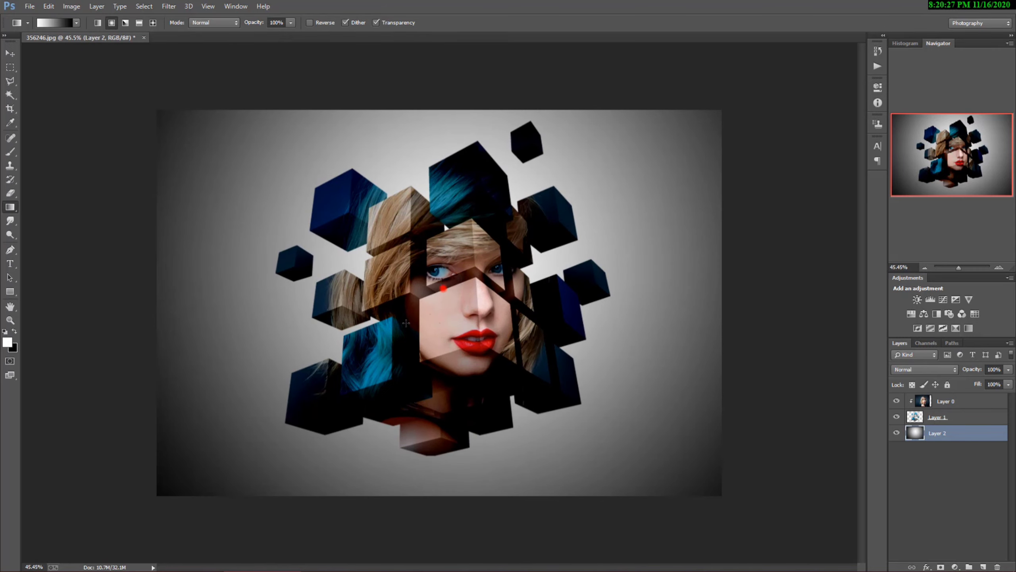
pyautogui.moveTo(405, 323); pyautogui.dragTo(109, 535)
pyautogui.scroll(-1, 524, 386)
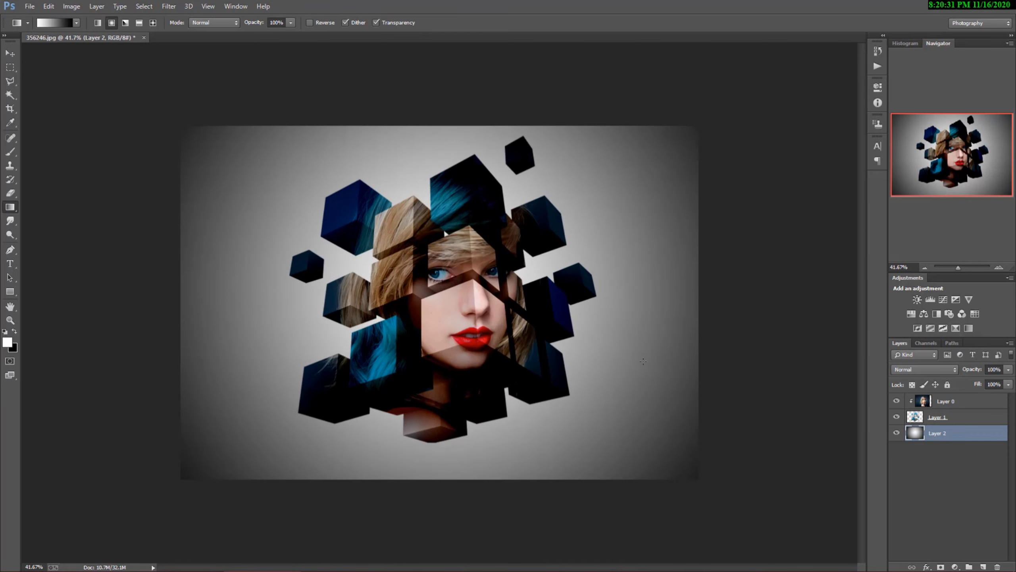
# Step: Merge the clipped portrait layer down into the cube layer
pyautogui.click(957, 400)
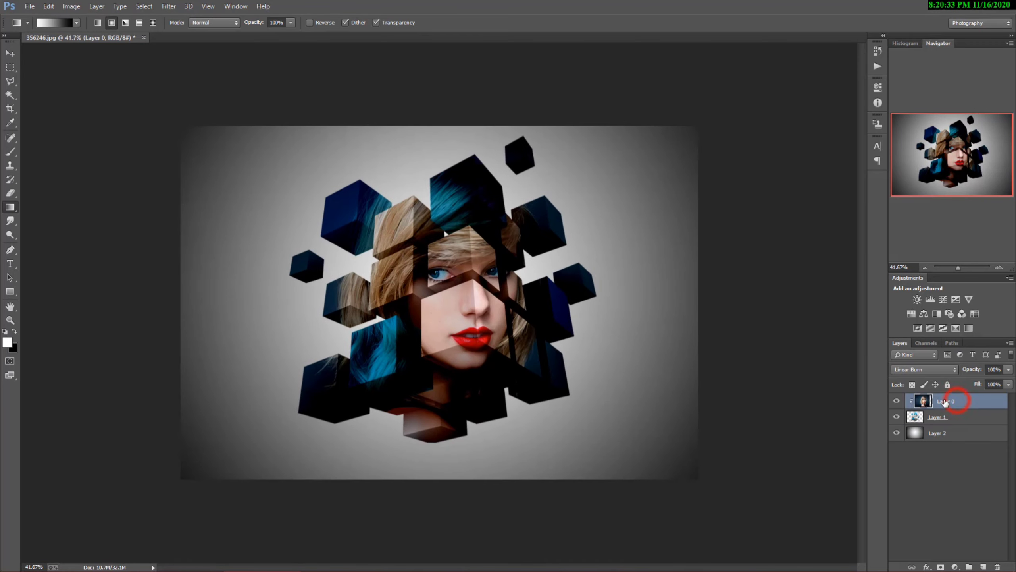
pyautogui.rightClick(951, 402)
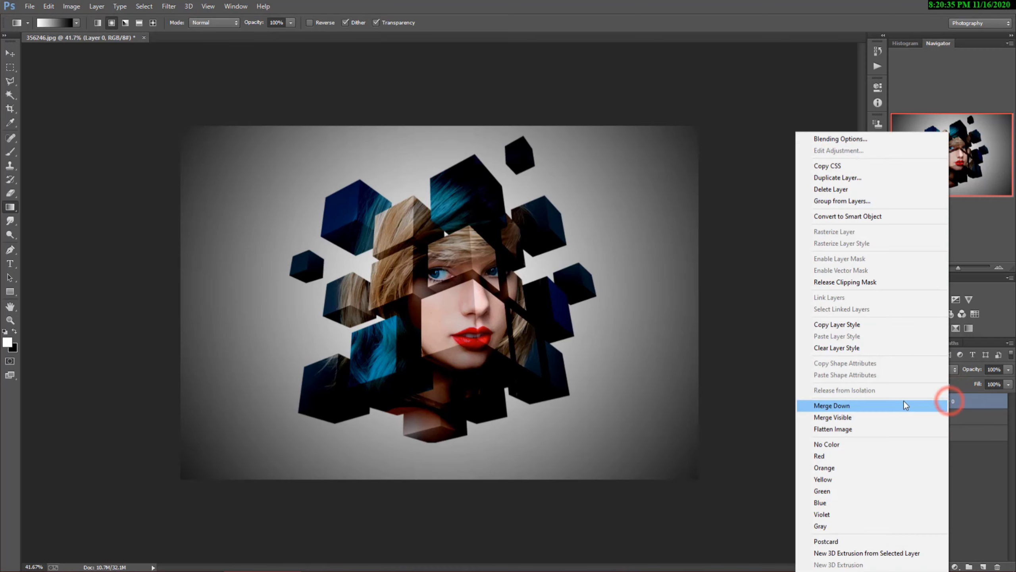
pyautogui.click(856, 402)
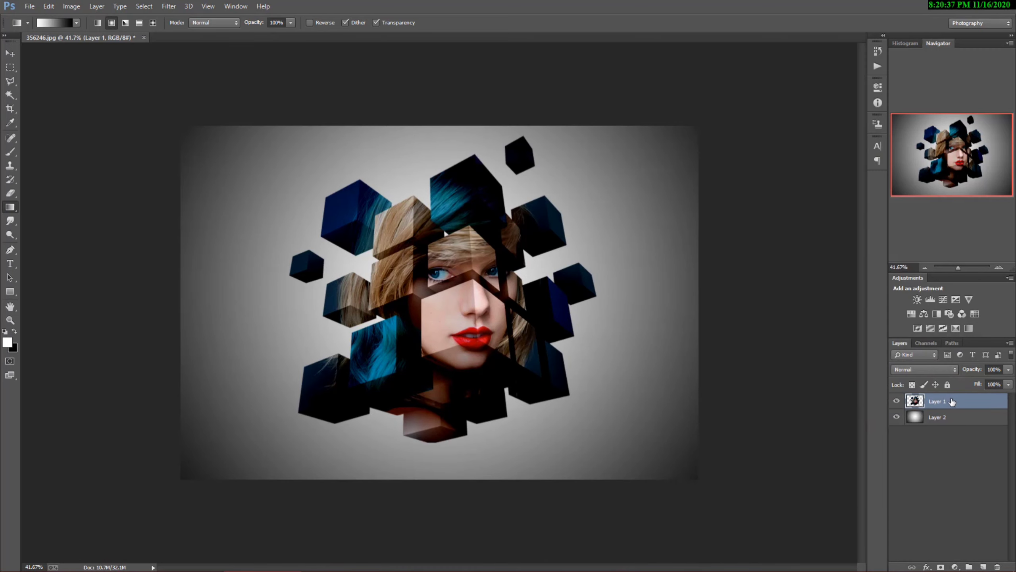
# Step: Undo the last layer merge and merge all visible layers, including the gradient background, into one layer
pyautogui.hotkey('ctrl', 'z')
pyautogui.click(946, 401)
pyautogui.rightClick(948, 401)
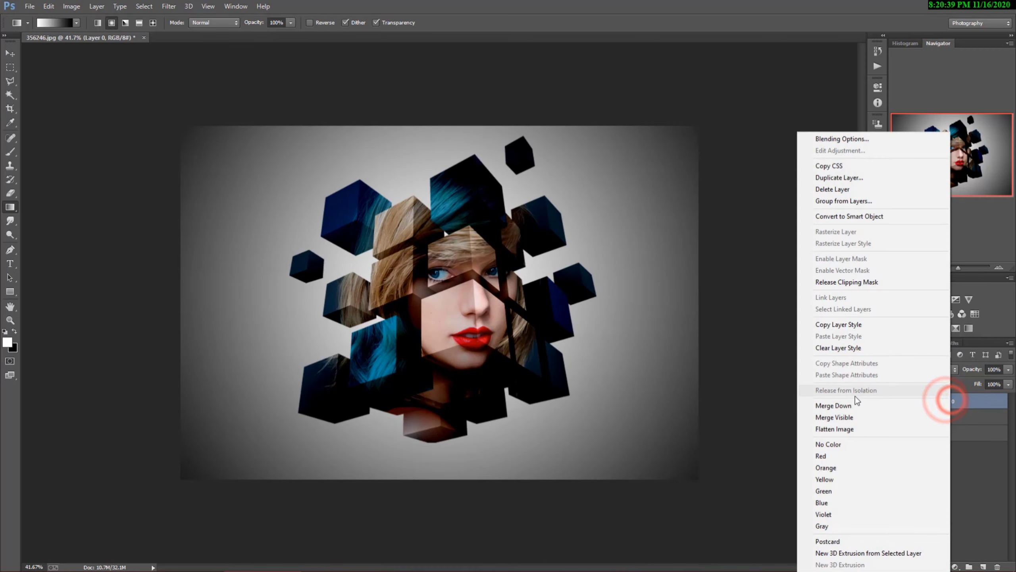
pyautogui.click(854, 418)
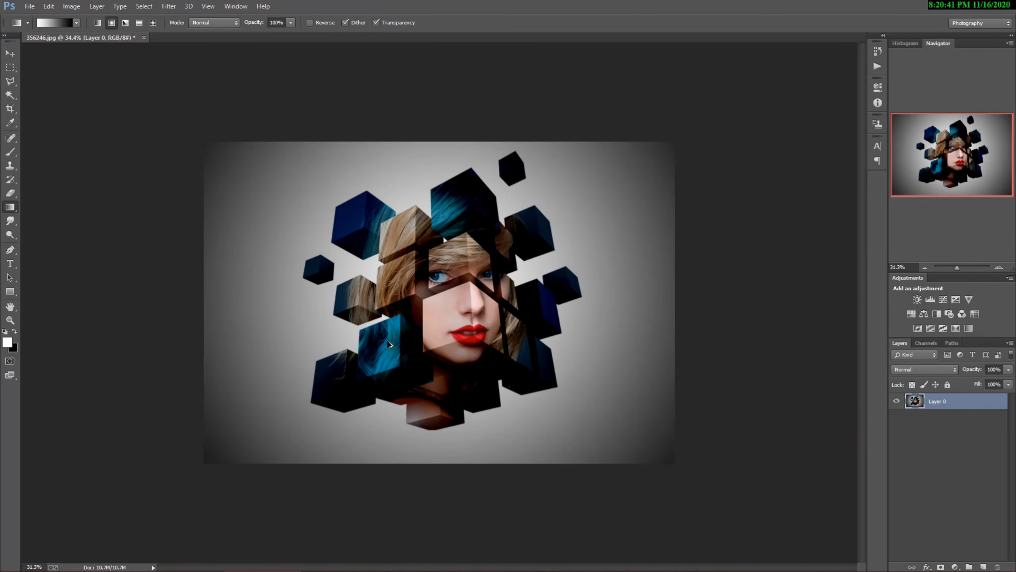
# Step: Remove the two small dark spots on the portrait's cheek using the Spot Healing Brush at 20 px
pyautogui.scroll(1, 441, 302)
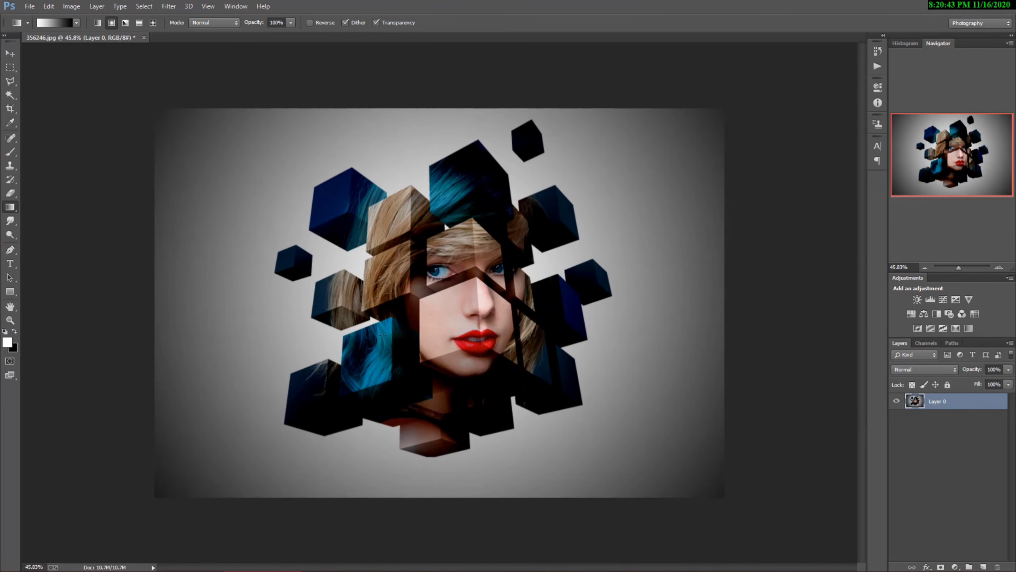
pyautogui.click(12, 139)
pyautogui.scroll(5, 432, 347)
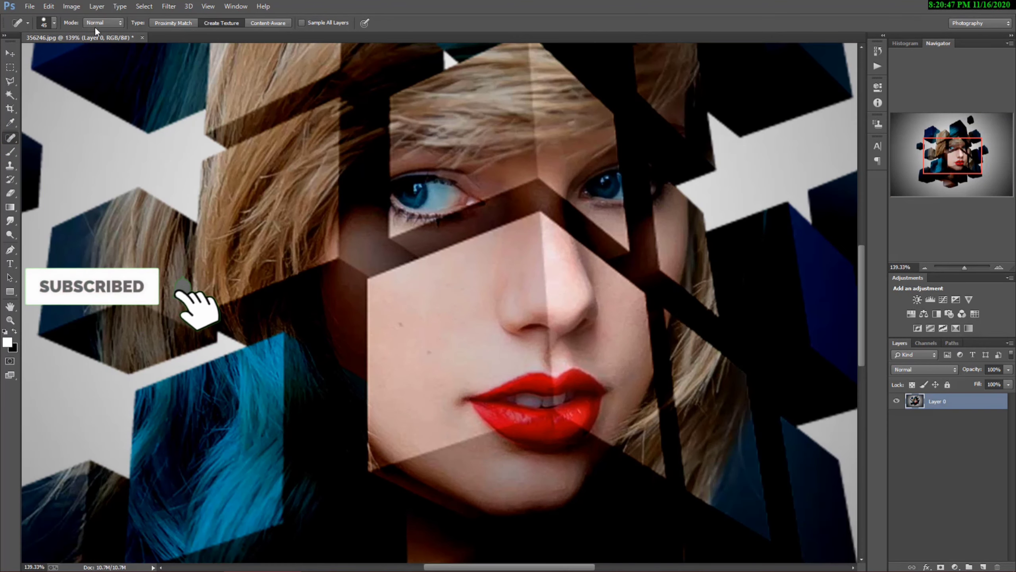
pyautogui.click(54, 23)
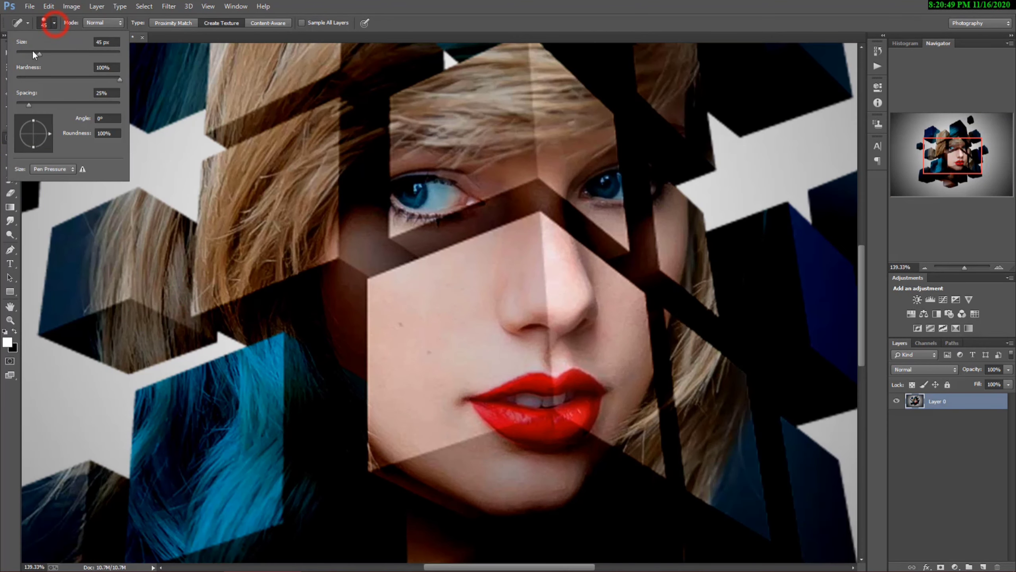
pyautogui.moveTo(32, 49); pyautogui.dragTo(28, 53)
pyautogui.click(401, 325)
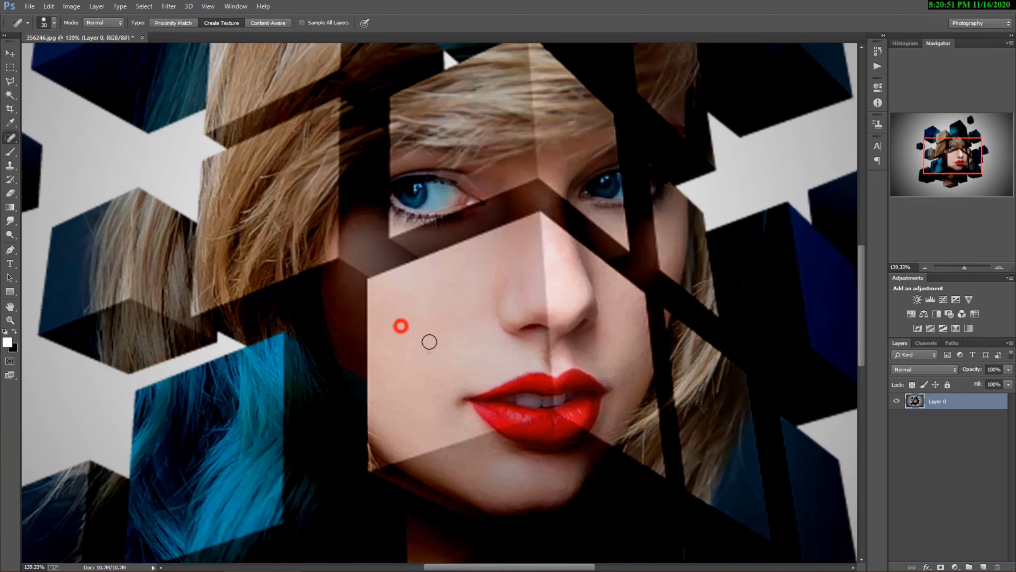
pyautogui.click(432, 352)
pyautogui.scroll(-5, 428, 348)
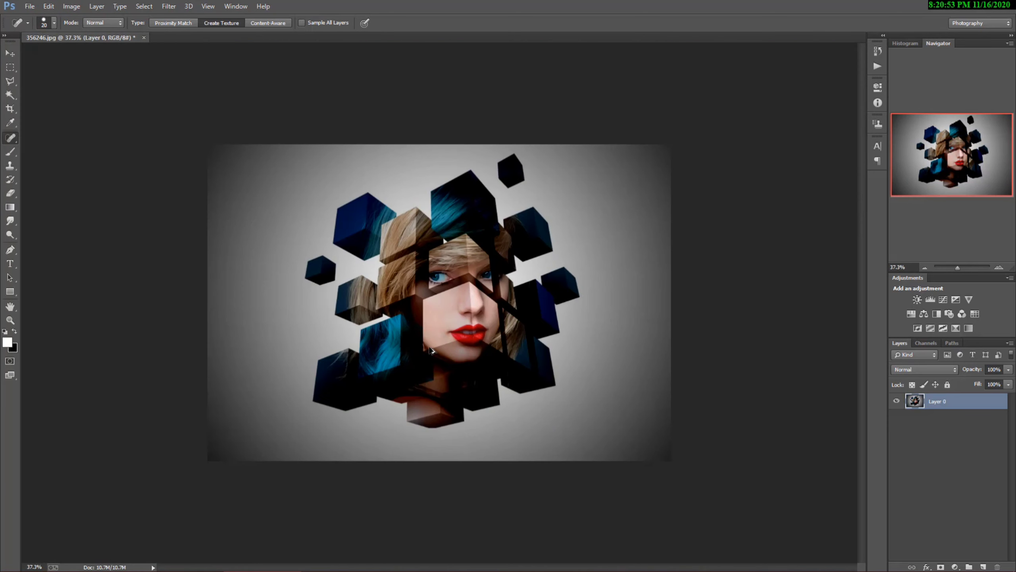
pyautogui.scroll(1, 430, 349)
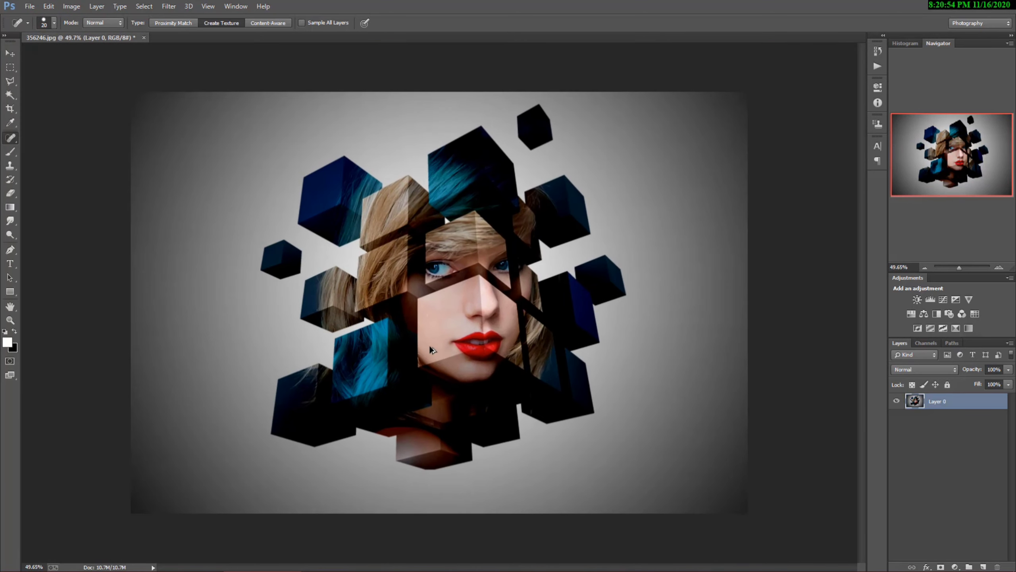
# Step: Open the Camera Raw filter for the merged layer and set Exposure to +0.20 and Saturation to +31
pyautogui.click(168, 6)
pyautogui.click(204, 68)
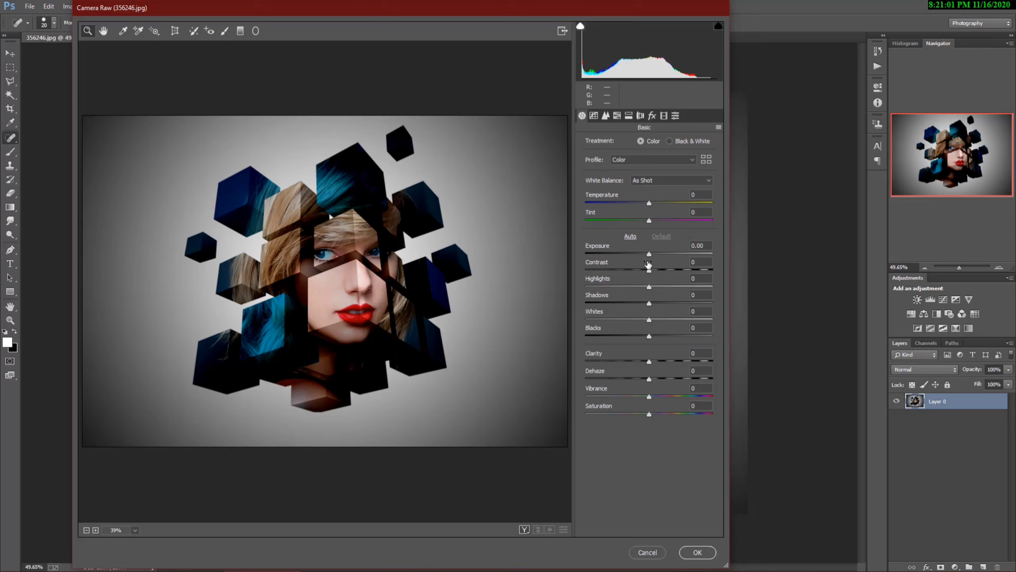
pyautogui.moveTo(647, 255); pyautogui.dragTo(652, 256)
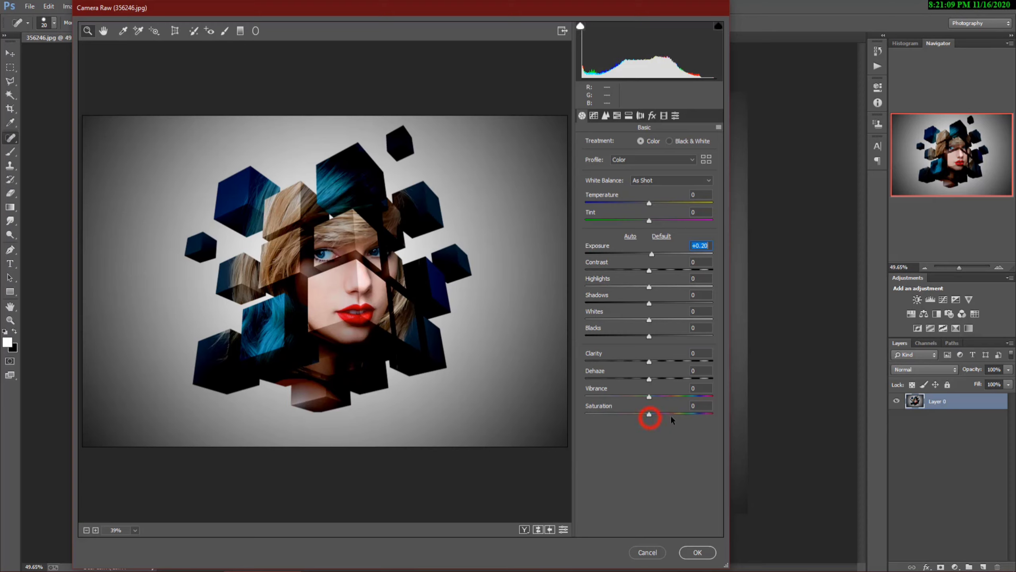
pyautogui.moveTo(648, 415); pyautogui.dragTo(666, 414)
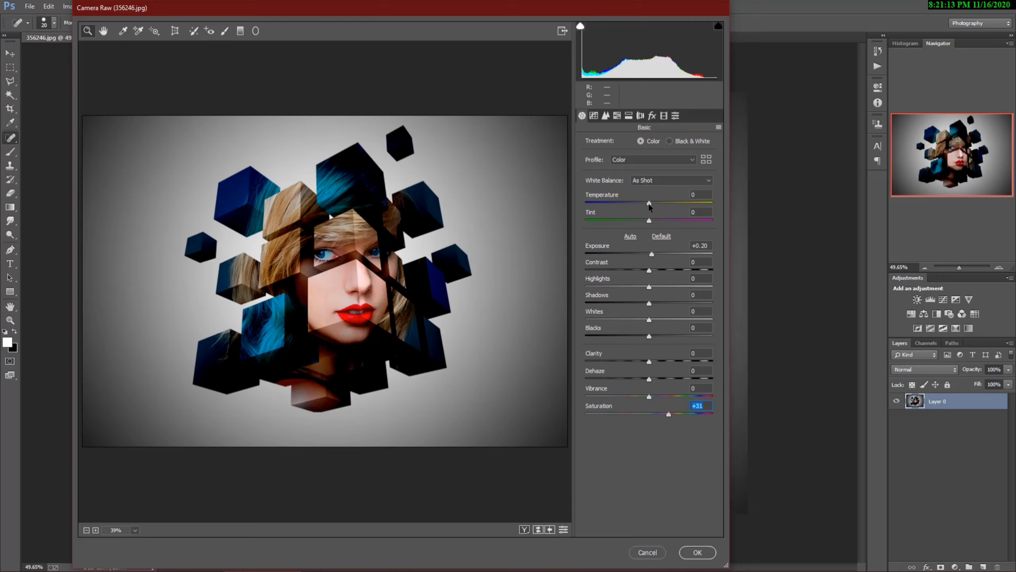
# Step: Cool and deepen the image in Camera Raw with Temperature -8, Tint -22 and Contrast +27
pyautogui.moveTo(649, 203)
pyautogui.mouseDown()
pyautogui.moveTo(658, 221)
pyautogui.moveTo(644, 221)
pyautogui.mouseUp()
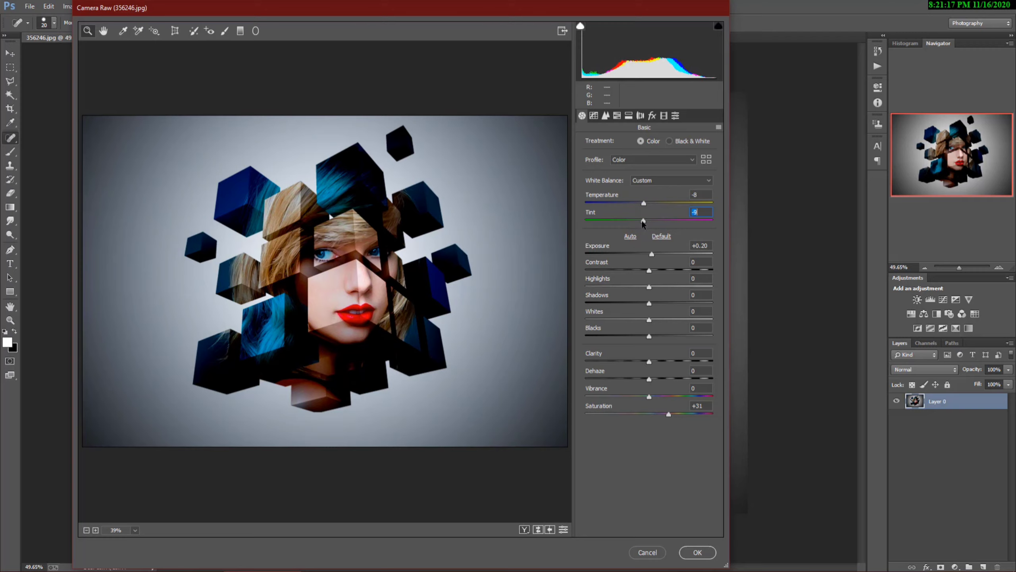
pyautogui.click(642, 206)
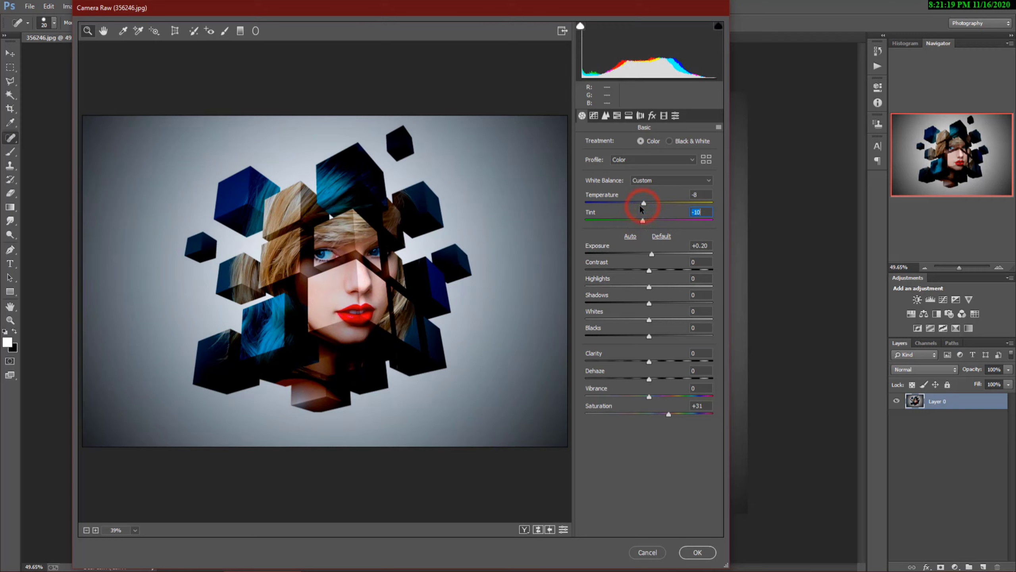
pyautogui.moveTo(639, 225); pyautogui.dragTo(637, 225)
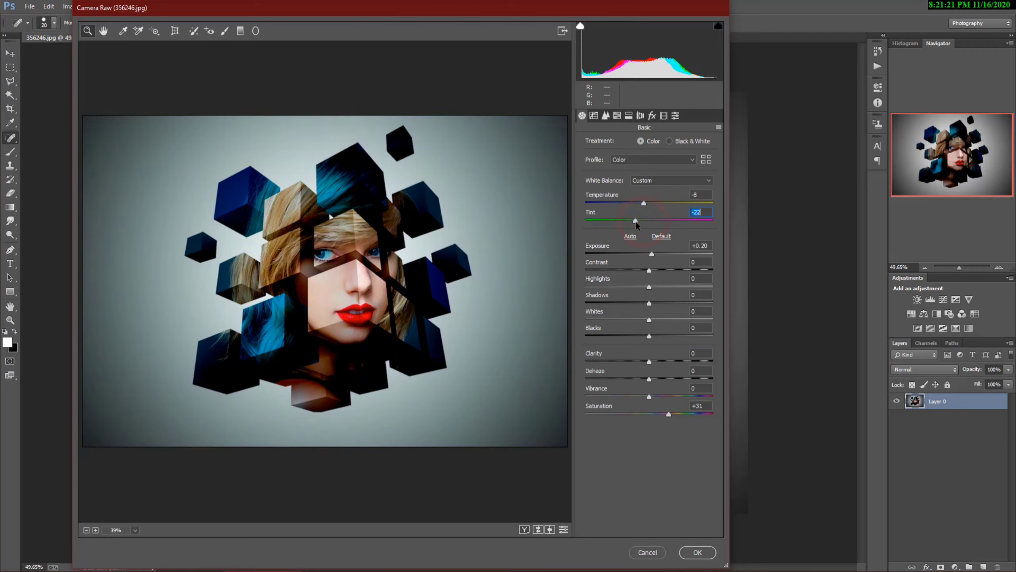
pyautogui.moveTo(649, 270); pyautogui.dragTo(666, 270)
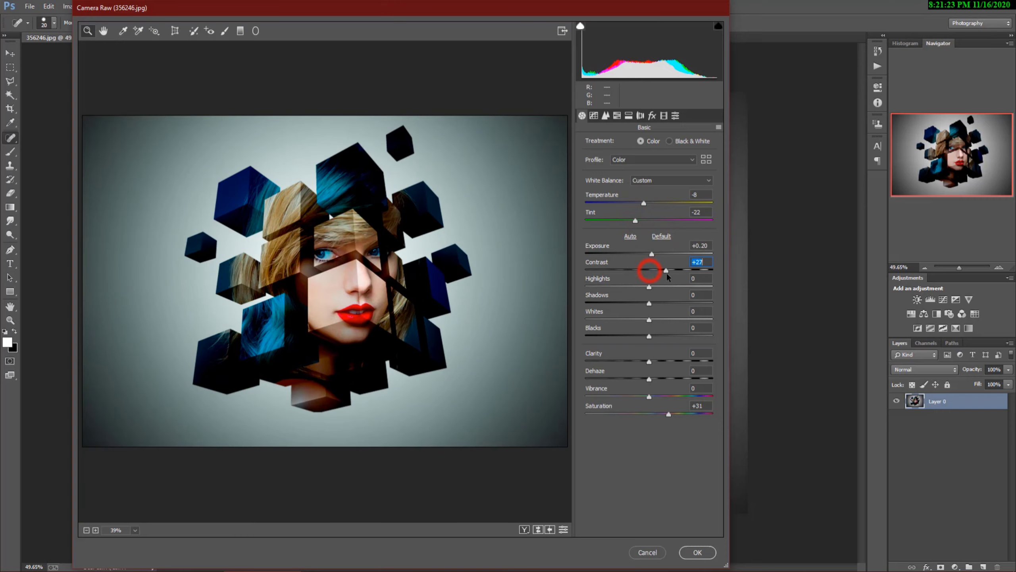
# Step: Set the Luminance noise reduction to 46 in the Camera Raw filter
pyautogui.click(607, 117)
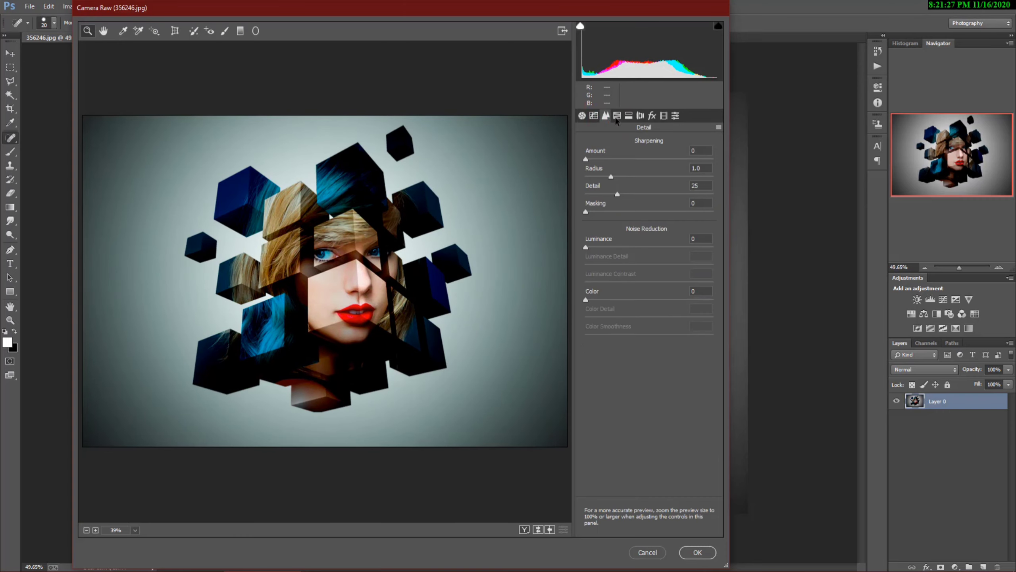
pyautogui.click(611, 247)
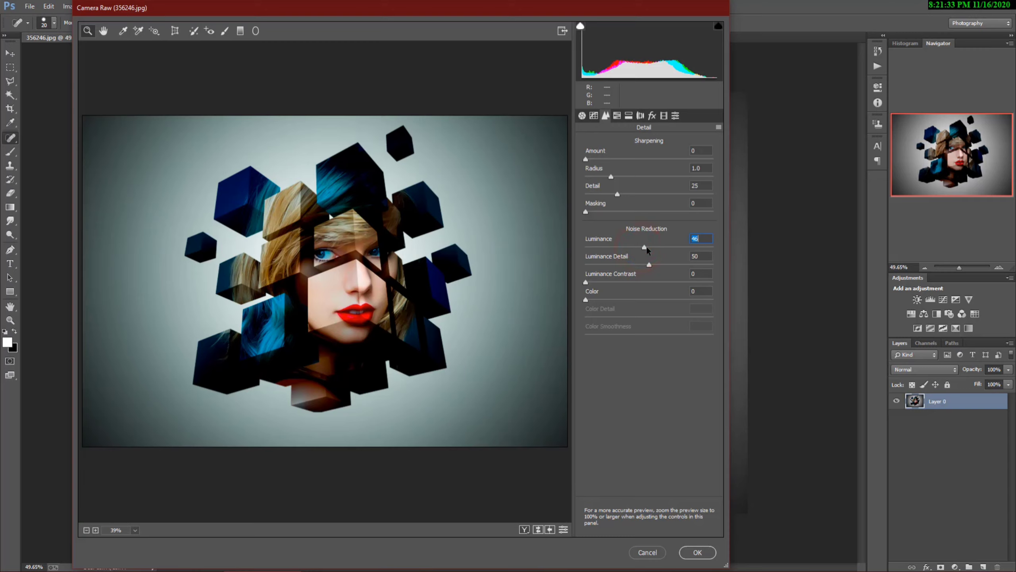
pyautogui.click(645, 248)
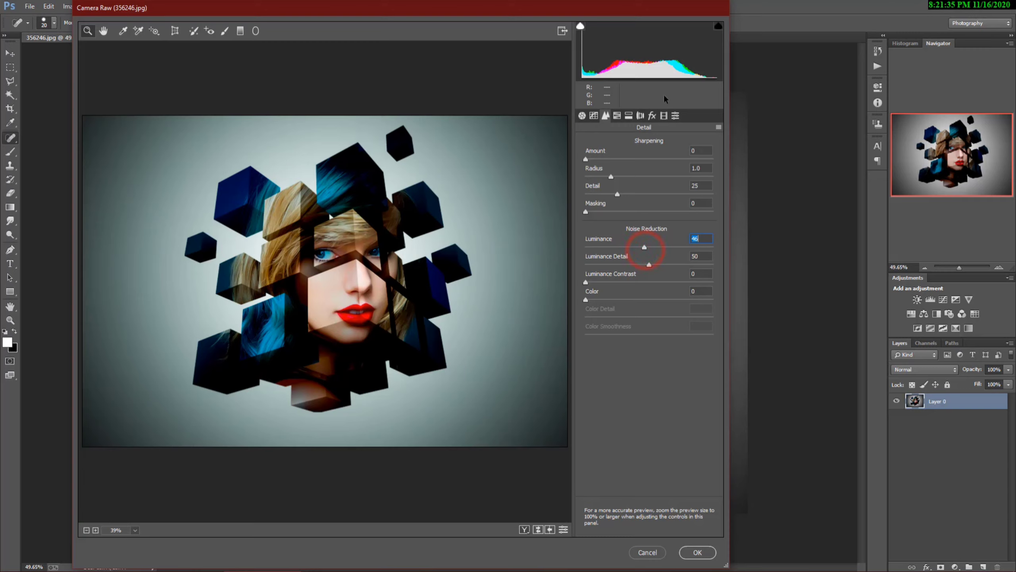
# Step: Add a post-crop vignette with an amount of -12 and apply the Camera Raw adjustments
pyautogui.click(652, 115)
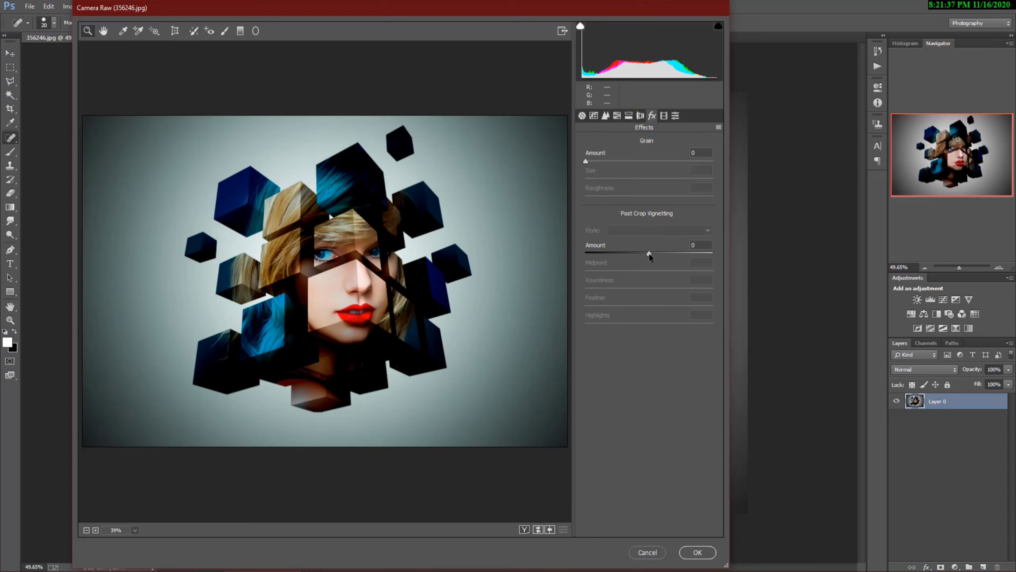
pyautogui.moveTo(649, 254); pyautogui.dragTo(638, 254)
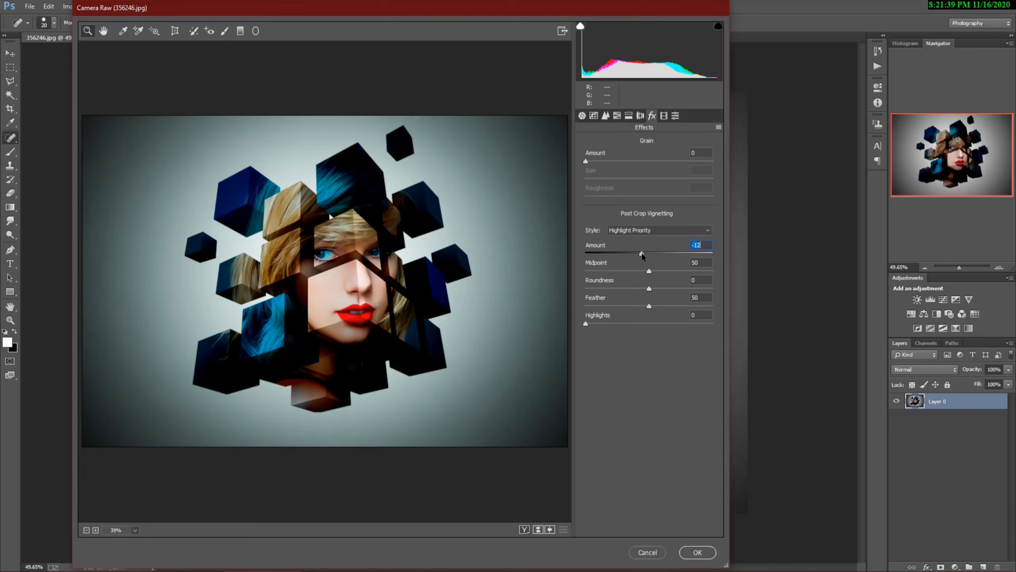
pyautogui.click(696, 552)
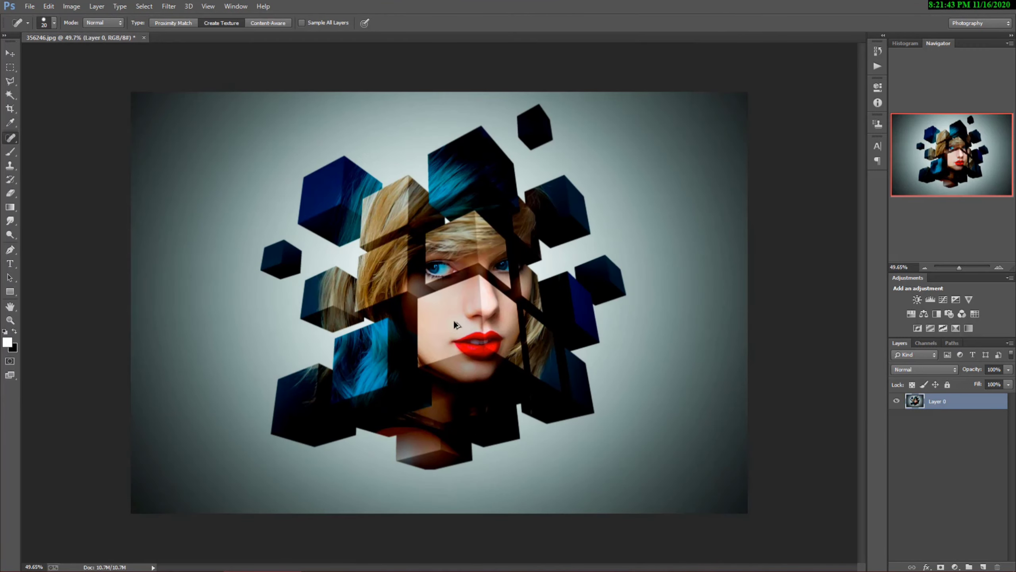
pyautogui.scroll(3, 457, 316)
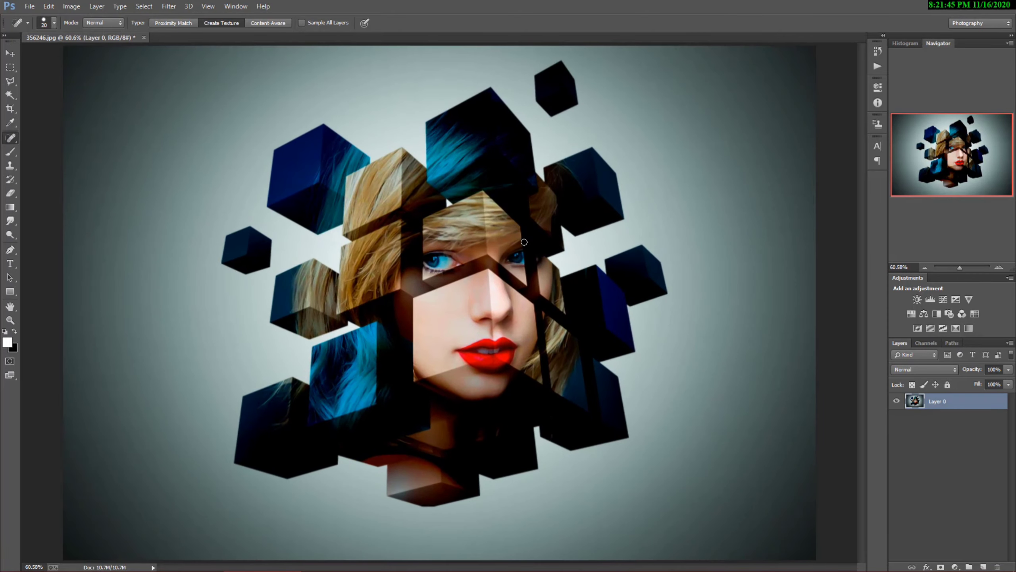
pyautogui.scroll(-5, 524, 241)
pyautogui.scroll(5, 526, 249)
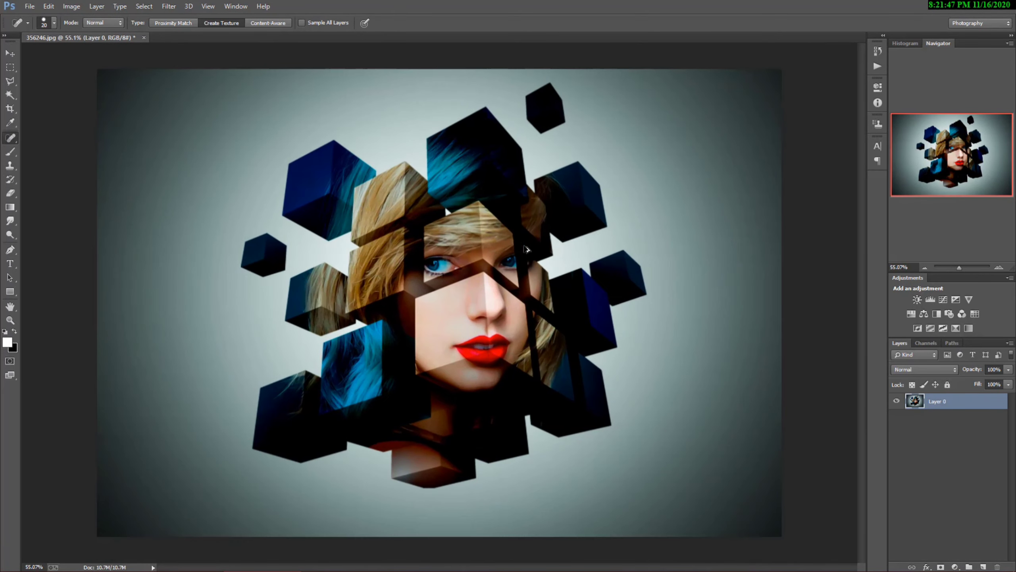
# Step: Save the image to the Desktop in JPEG format under the file name 356246
pyautogui.click(24, 8)
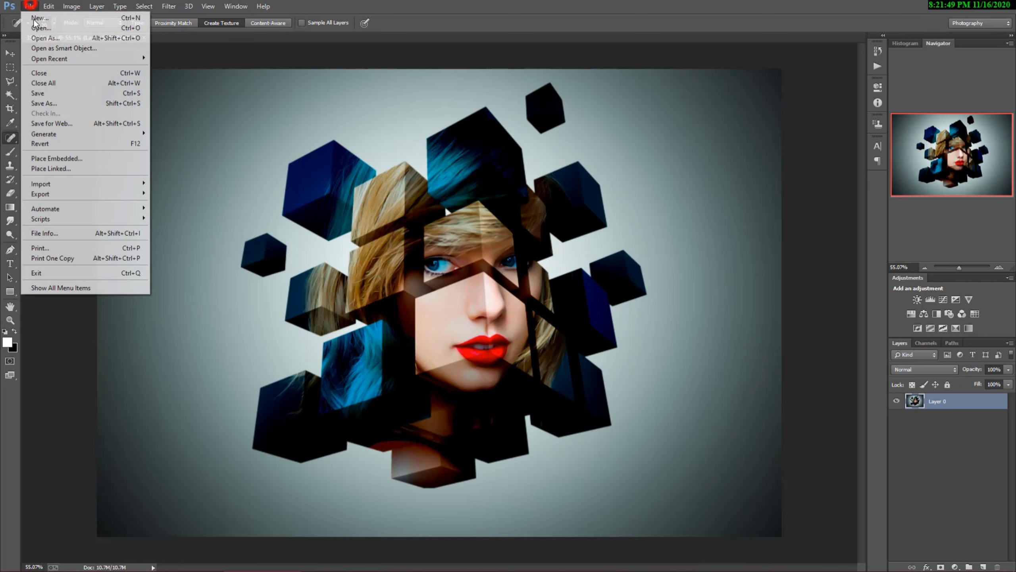
pyautogui.click(61, 96)
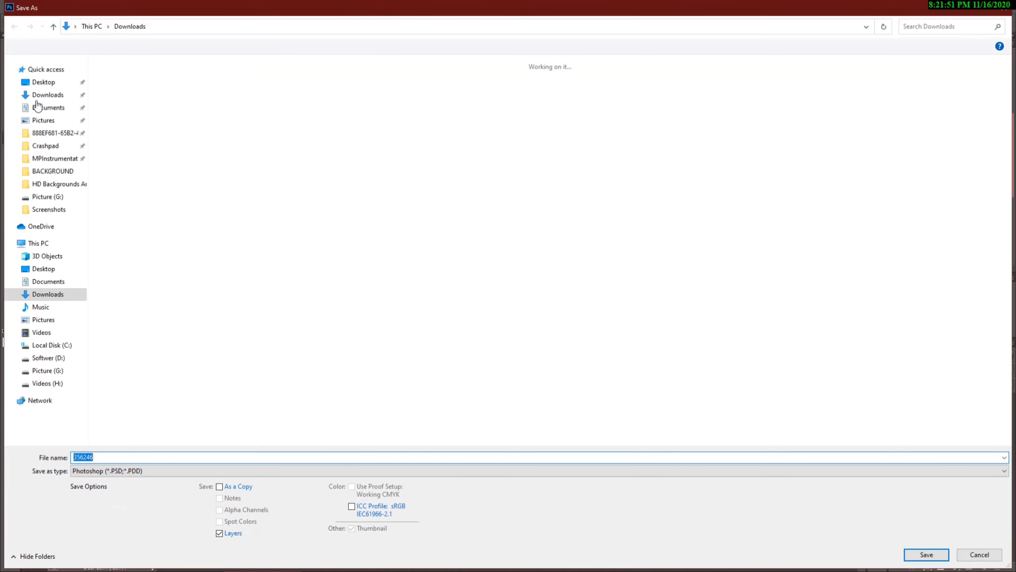
pyautogui.click(43, 82)
pyautogui.click(148, 469)
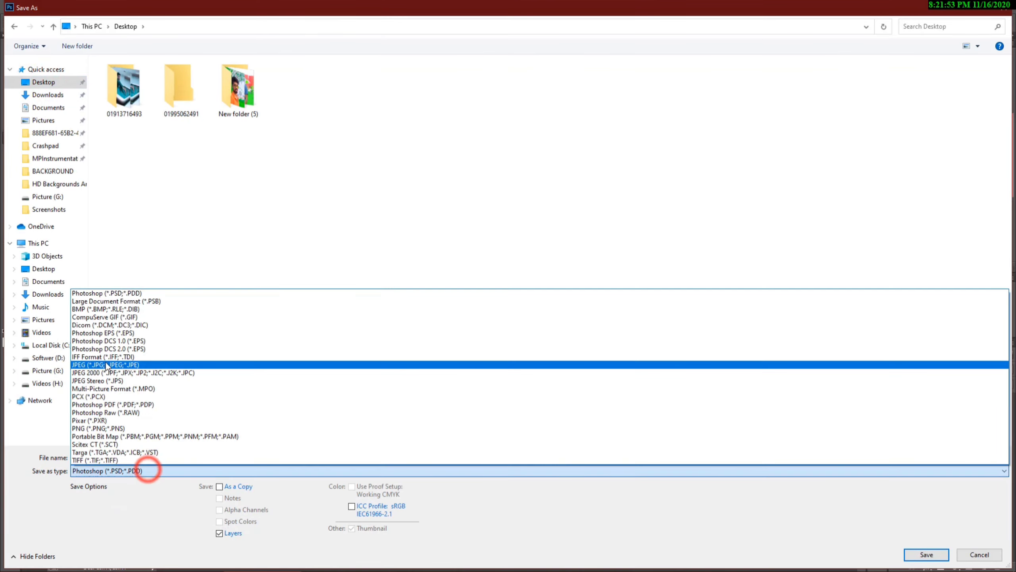
pyautogui.click(106, 363)
pyautogui.click(926, 554)
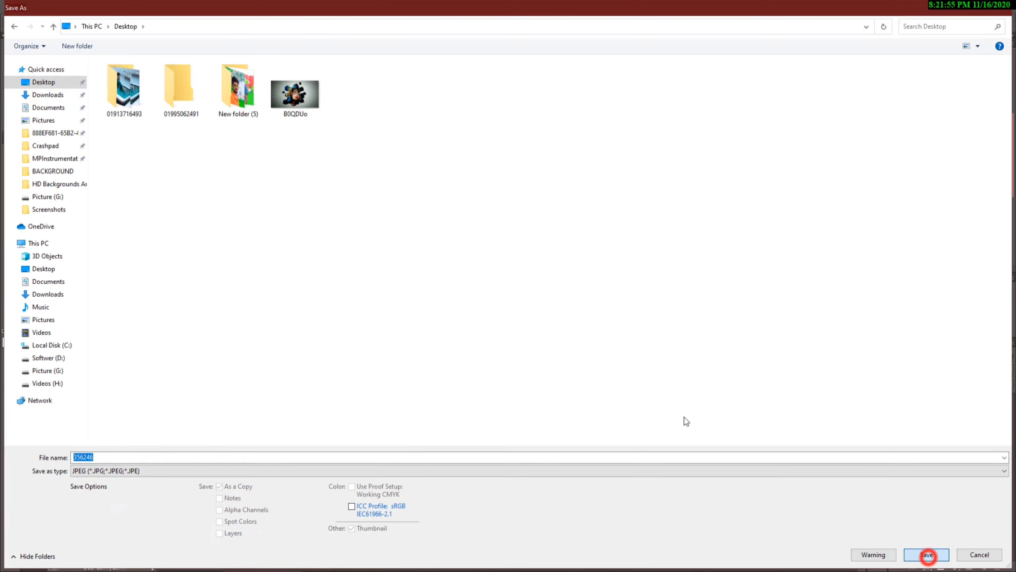